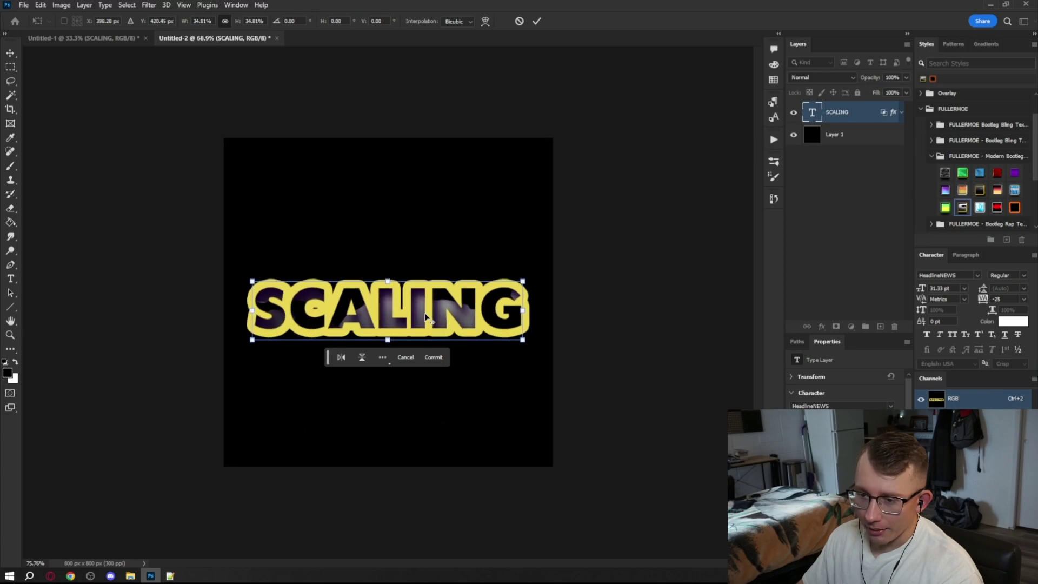
Step: Enlarge the SCALING text to 39.33% so it nearly spans the canvas, and compare it with the Untitled-1 document
{"action": "left_click_drag", "start_coordinate": [558, 312], "coordinate": [563, 313]}
{"action": "left_click", "coordinate": [537, 21]}
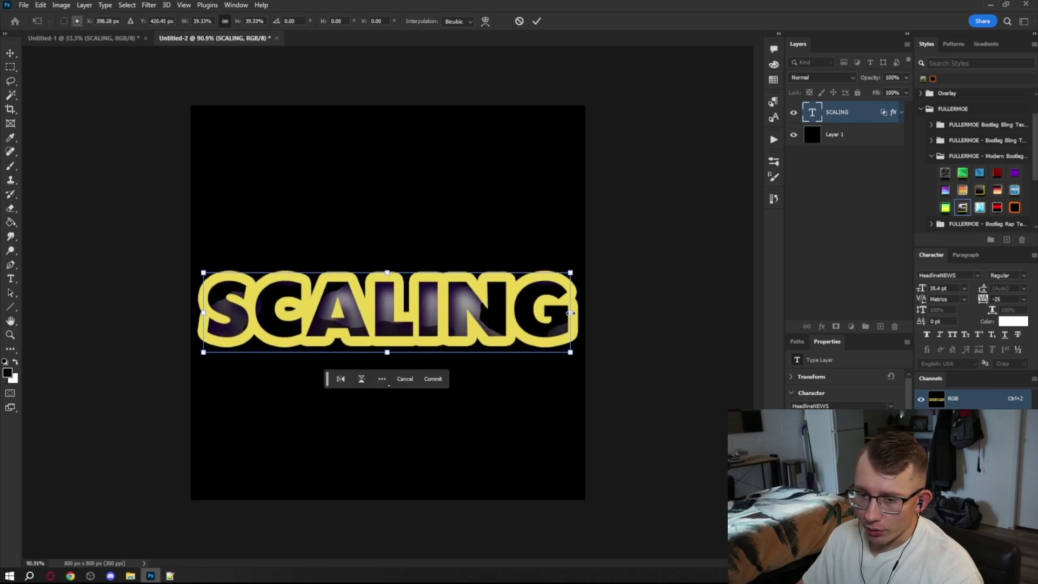
{"action": "left_click", "coordinate": [63, 39]}
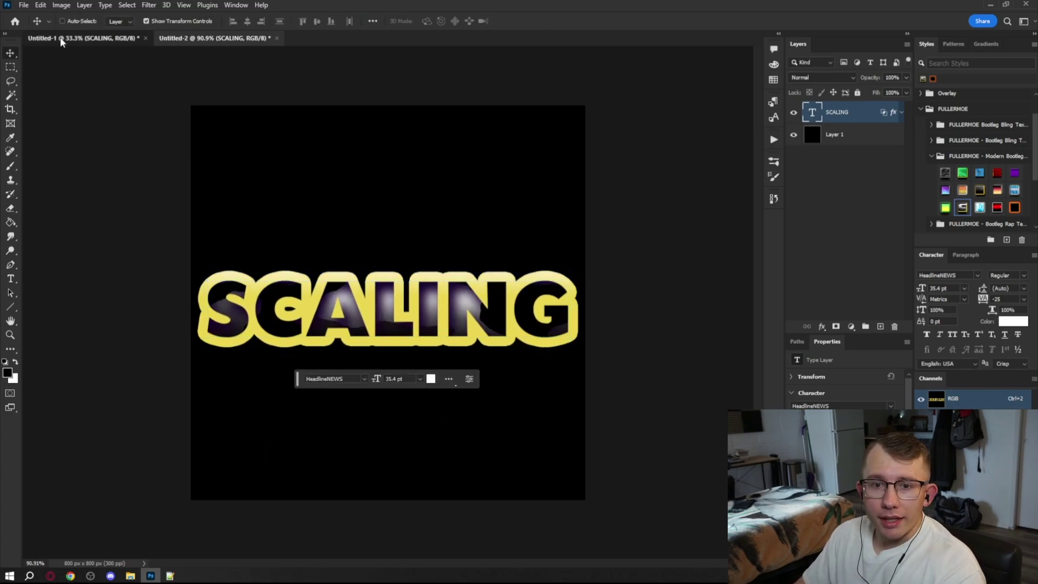
{"action": "left_click", "coordinate": [227, 39]}
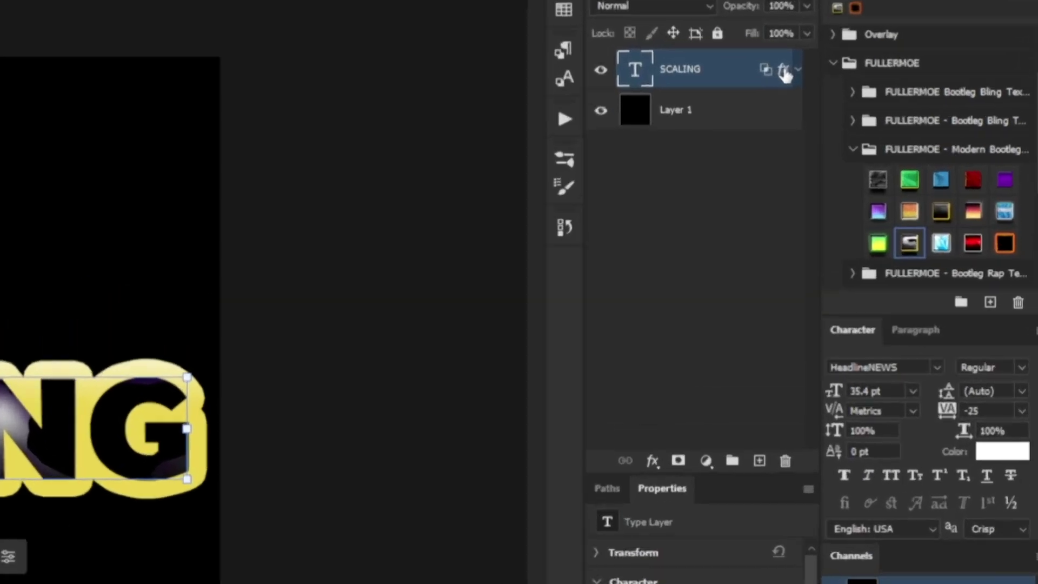
Step: Scale the SCALING layer's effects to 23% and compare the result with the Untitled-1 document
{"action": "right_click", "coordinate": [893, 112]}
{"action": "left_click", "coordinate": [765, 523]}
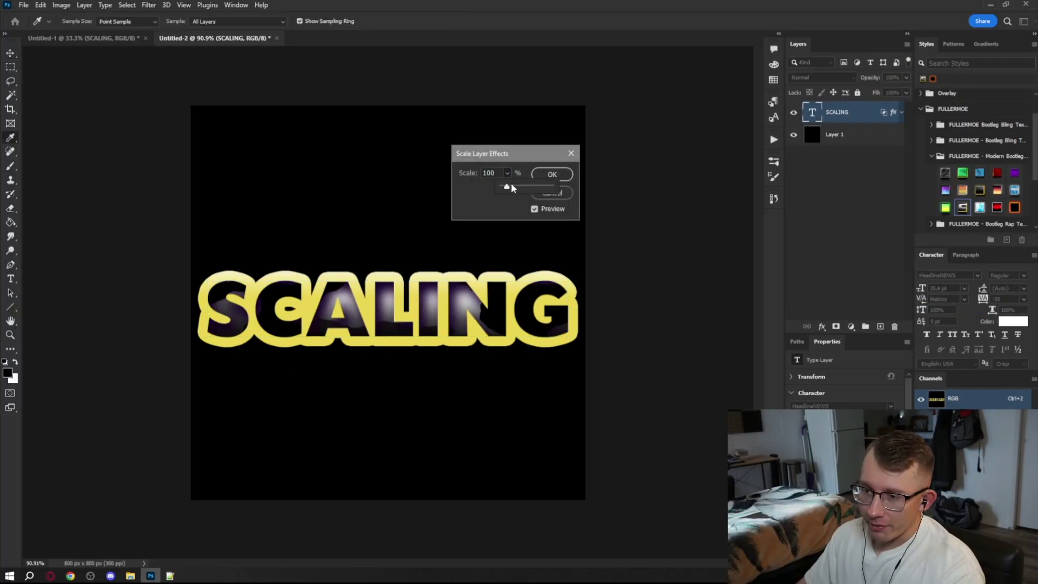
{"action": "left_click_drag", "start_coordinate": [512, 184], "coordinate": [503, 184]}
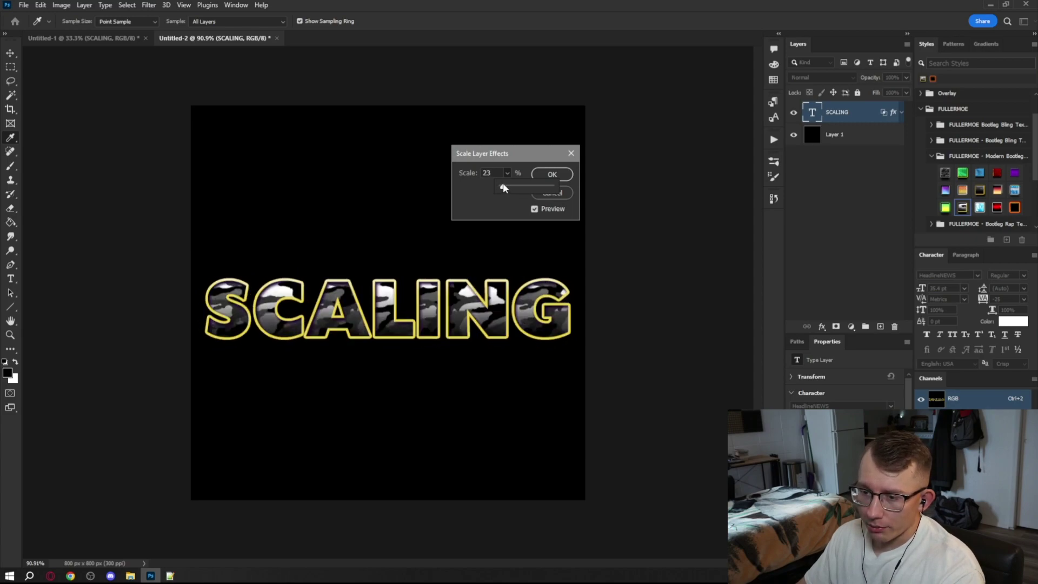
{"action": "left_click", "coordinate": [563, 175]}
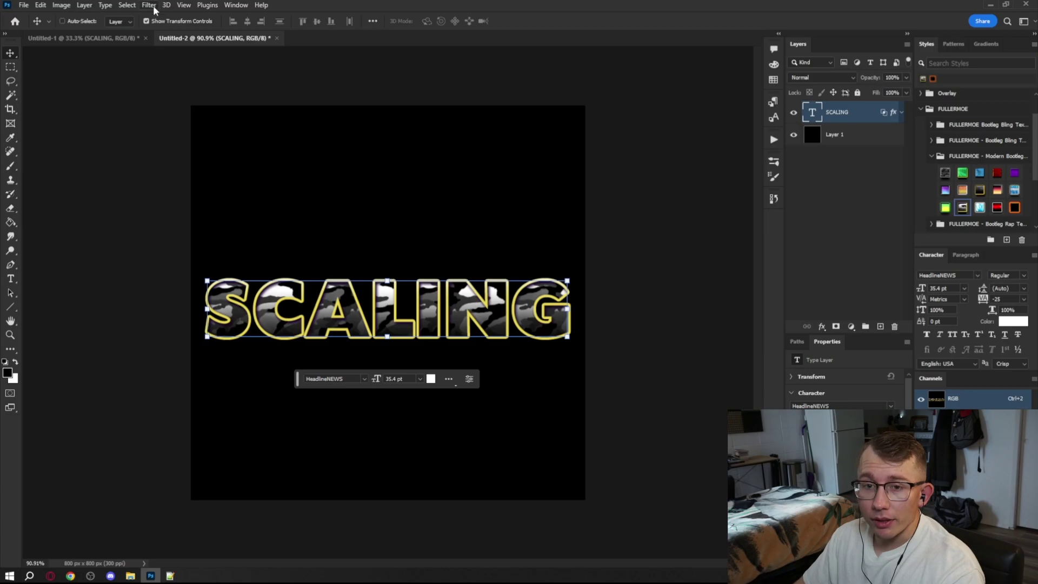
{"action": "left_click", "coordinate": [107, 43]}
{"action": "left_click", "coordinate": [219, 38]}
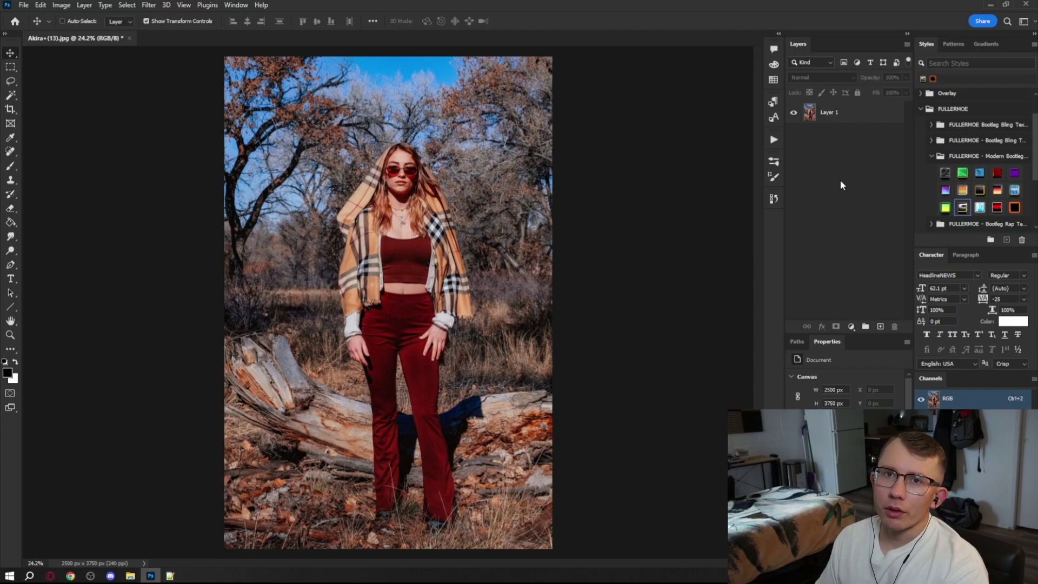
Step: Activate the Magic Wand tool on Layer 1 and set Select Subject to Cloud (Detailed results)
{"action": "key", "text": "w"}
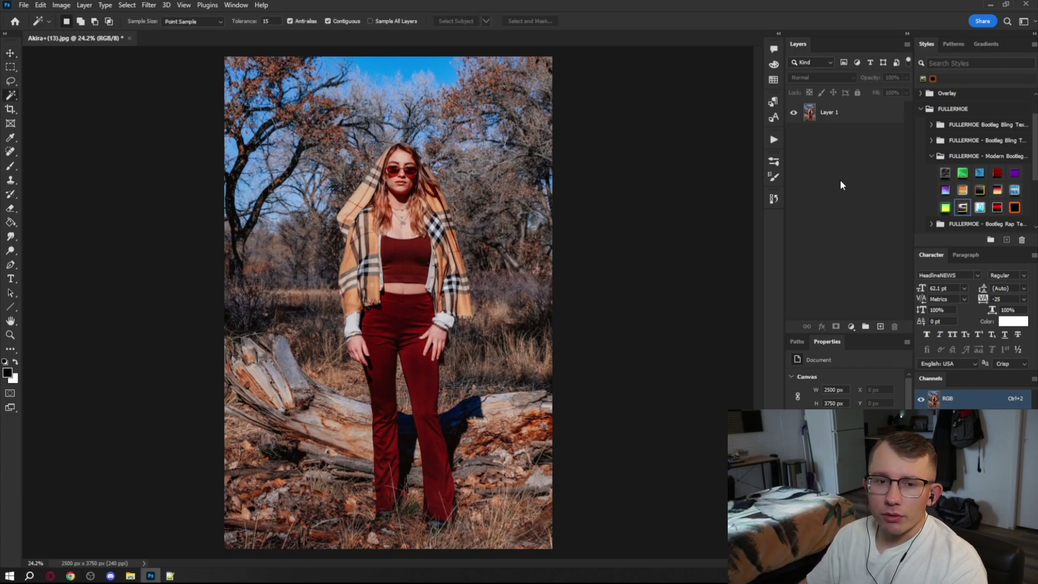
{"action": "left_click", "coordinate": [847, 112]}
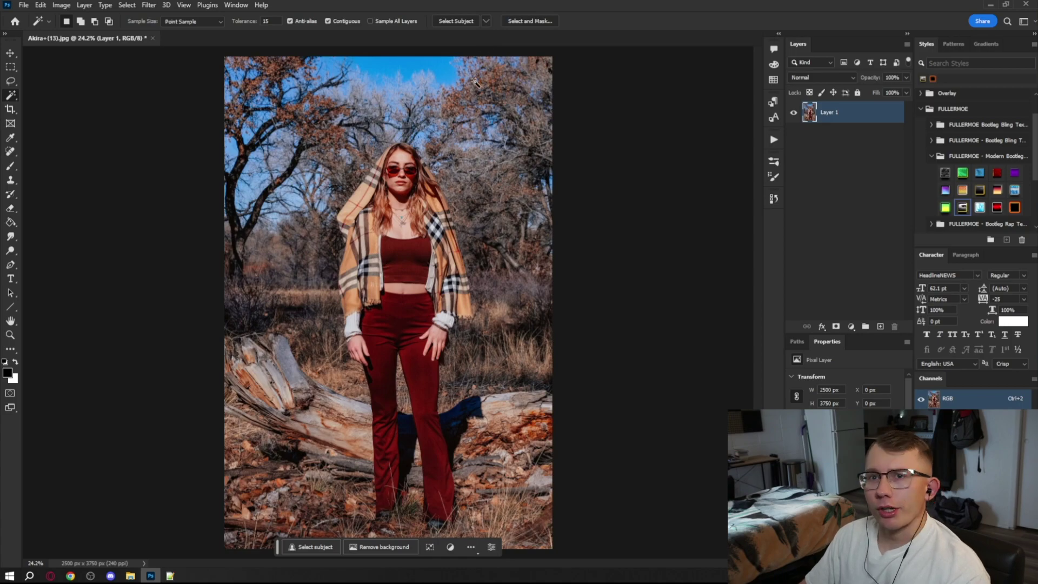
{"action": "left_click", "coordinate": [488, 21]}
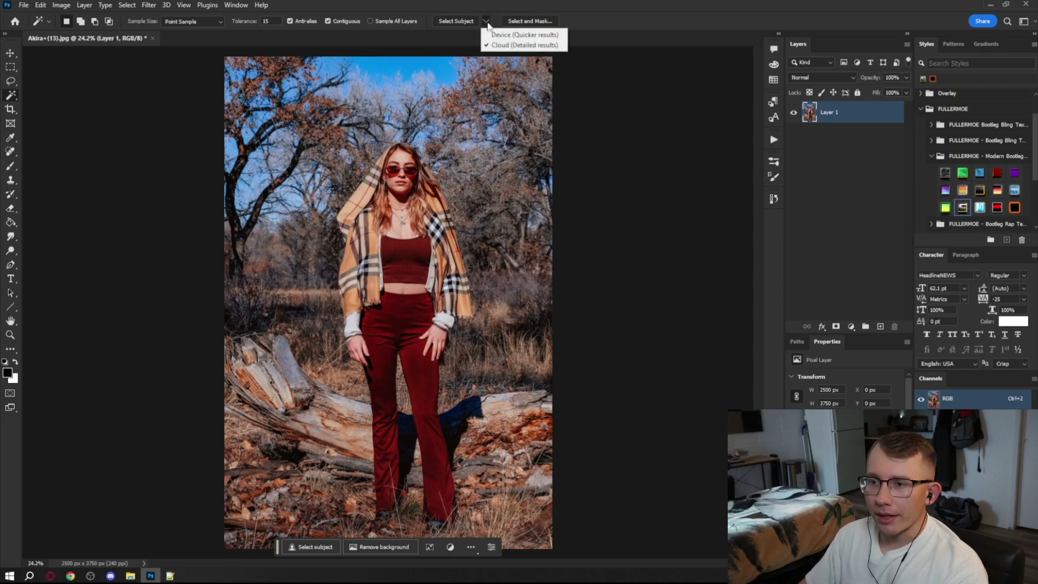
{"action": "left_click", "coordinate": [507, 44]}
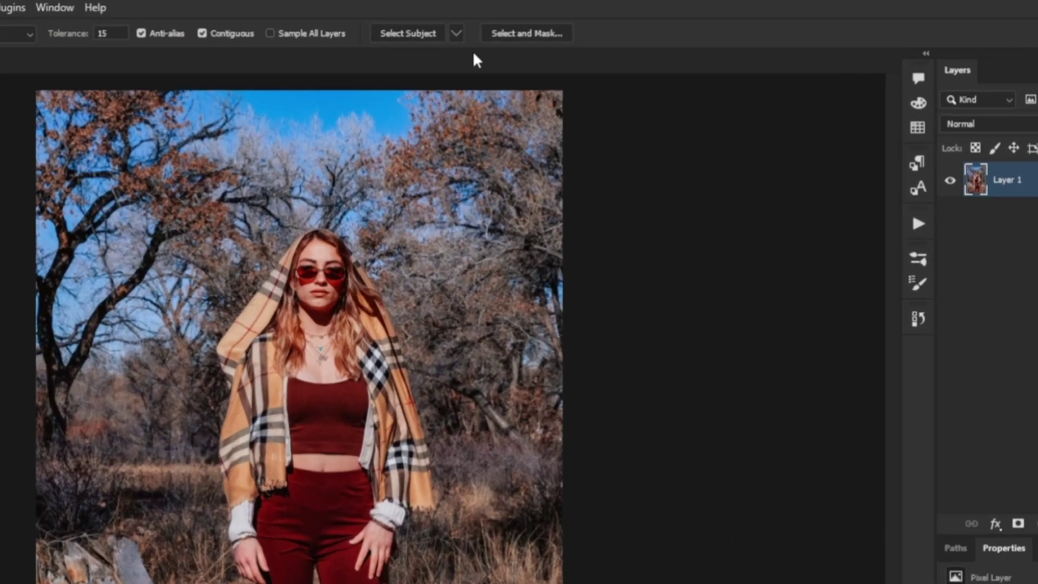
{"action": "left_click", "coordinate": [456, 33]}
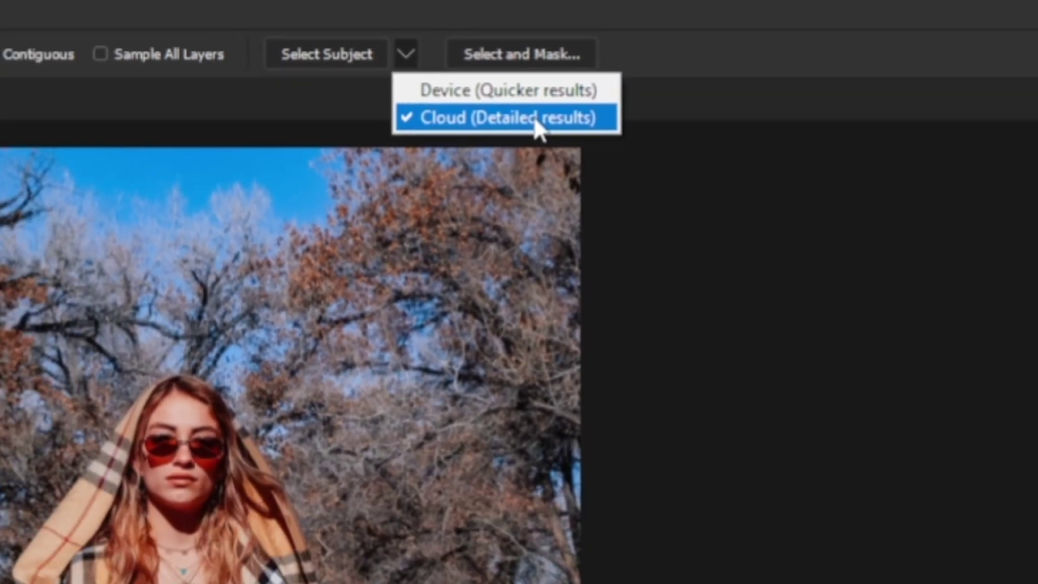
{"action": "left_click", "coordinate": [539, 163]}
{"action": "left_click", "coordinate": [486, 21]}
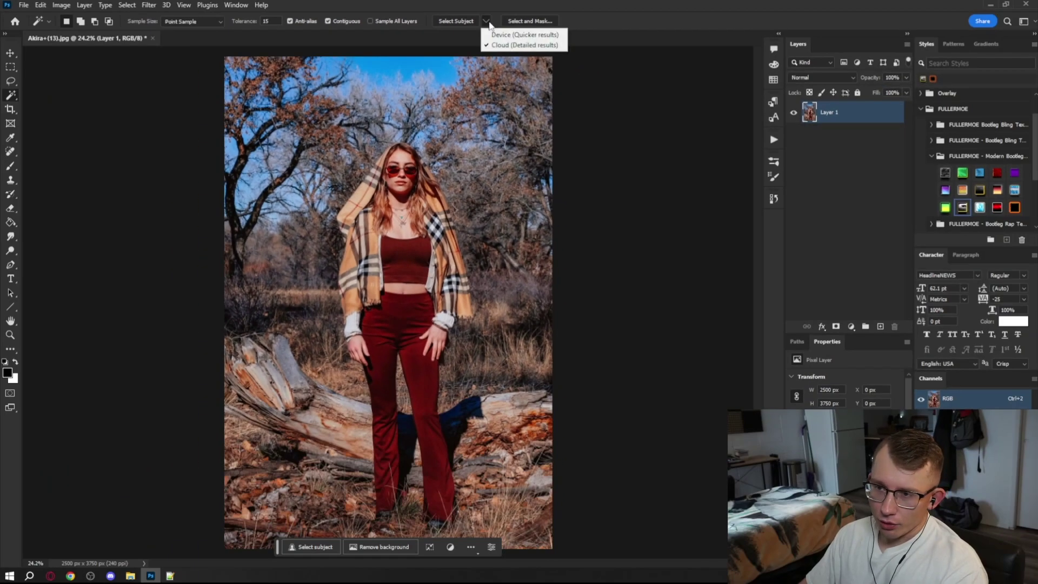
{"action": "left_click", "coordinate": [503, 35]}
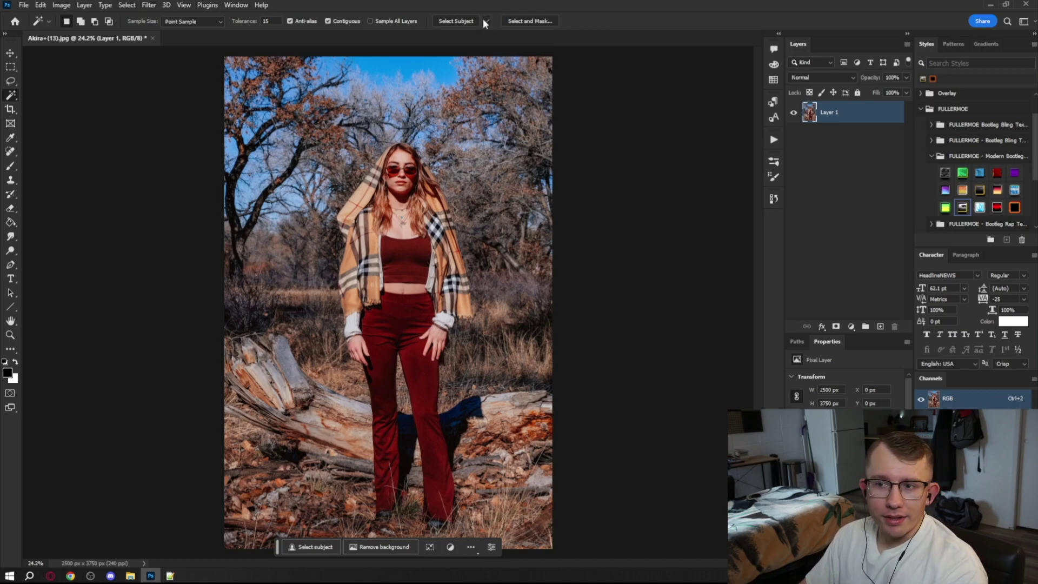
{"action": "left_click", "coordinate": [487, 21]}
{"action": "left_click", "coordinate": [486, 21]}
{"action": "left_click", "coordinate": [486, 21]}
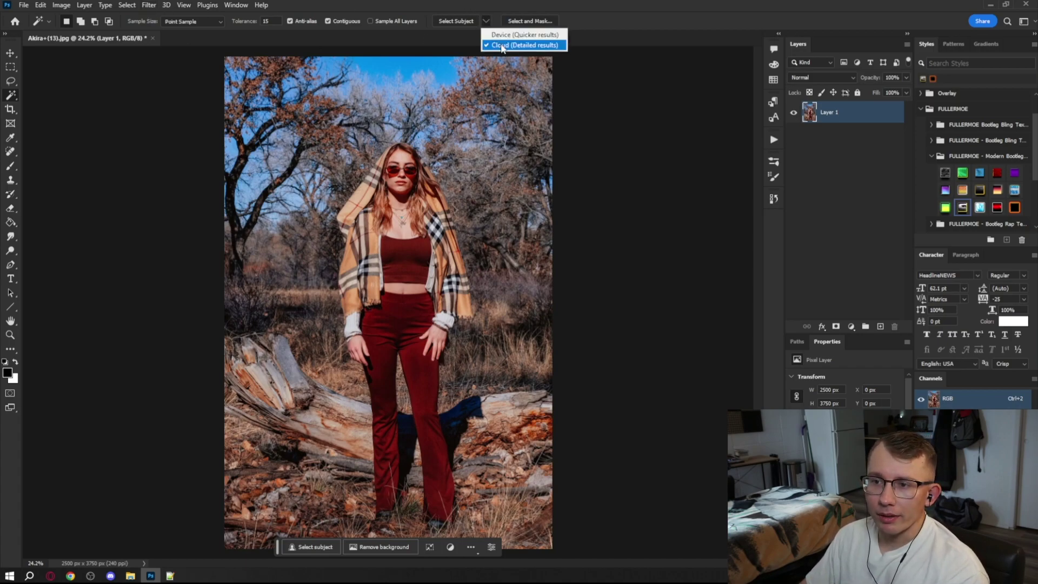
{"action": "left_click", "coordinate": [502, 46]}
Step: Set Select Subject Processing to Cloud (Detailed results) in the Image Processing preferences
{"action": "left_click", "coordinate": [41, 4]}
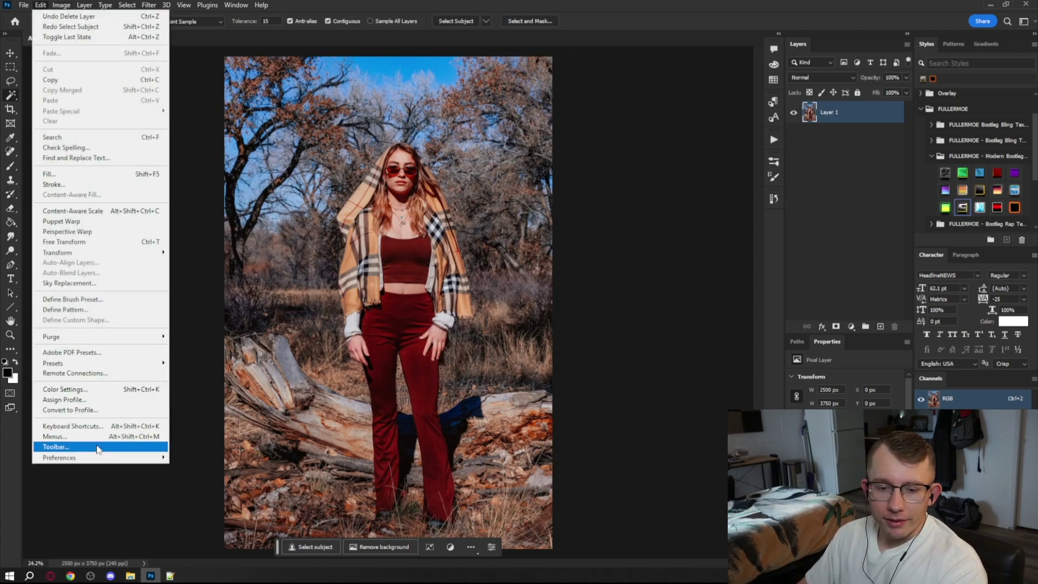
{"action": "mouse_move", "coordinate": [103, 459]}
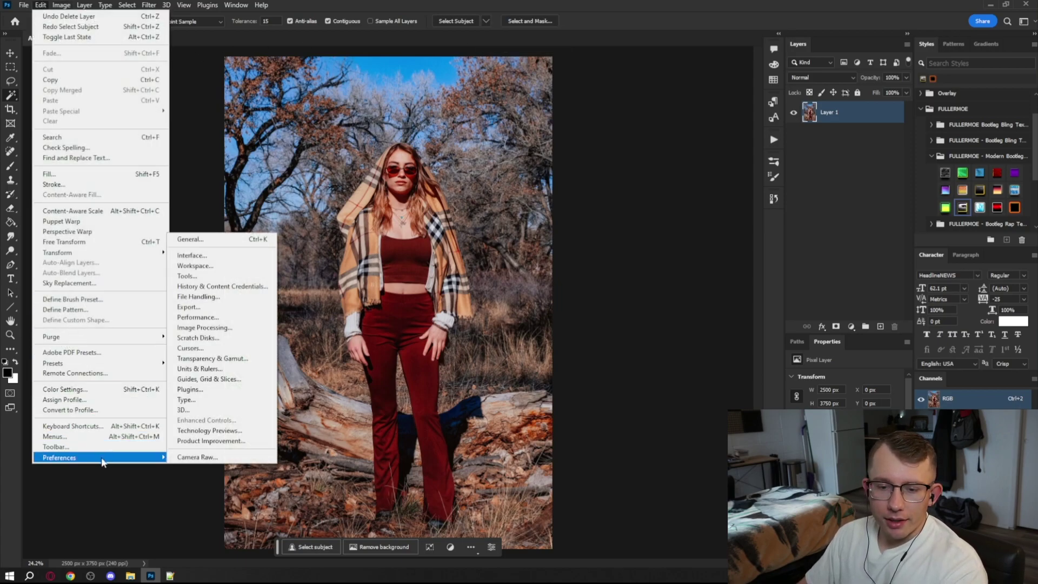
{"action": "left_click", "coordinate": [220, 328]}
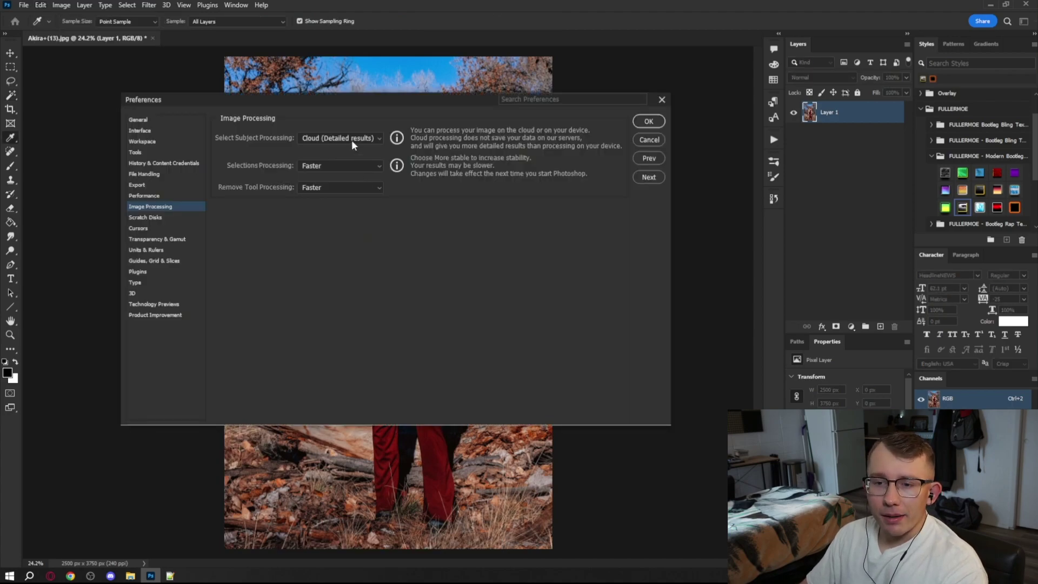
{"action": "left_click", "coordinate": [352, 141]}
{"action": "left_click", "coordinate": [346, 147]}
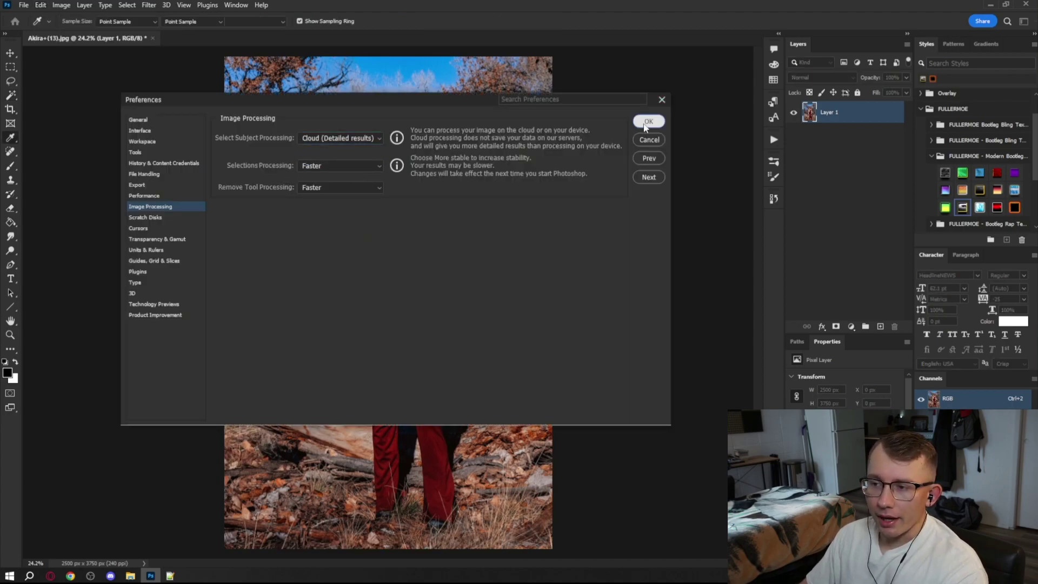
{"action": "left_click", "coordinate": [647, 123]}
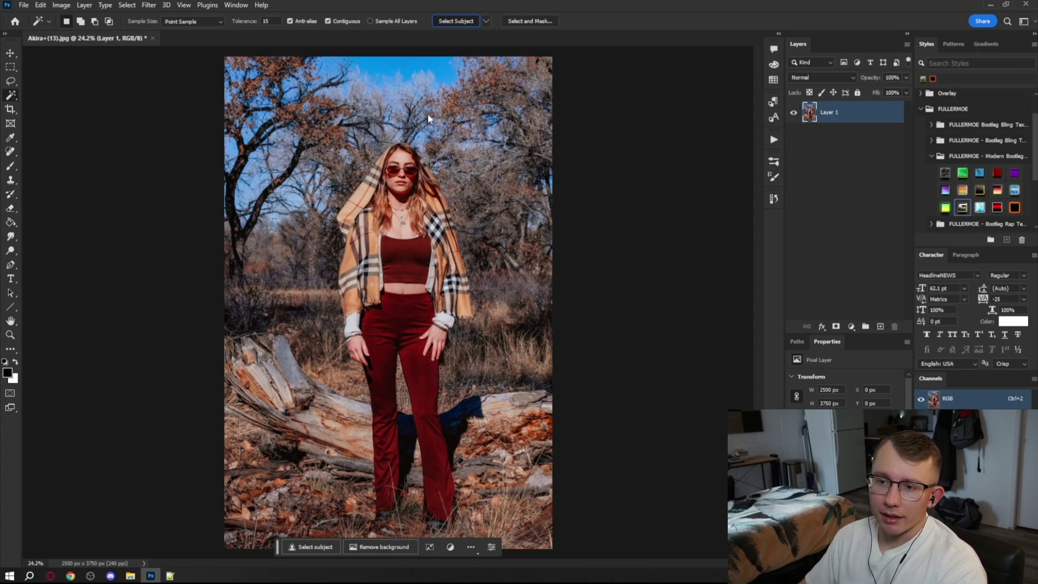
Step: Select the woman in the photo with Select Subject and inspect the selection's edges
{"action": "scroll", "coordinate": [463, 332], "scroll_direction": "up", "scroll_amount": 3}
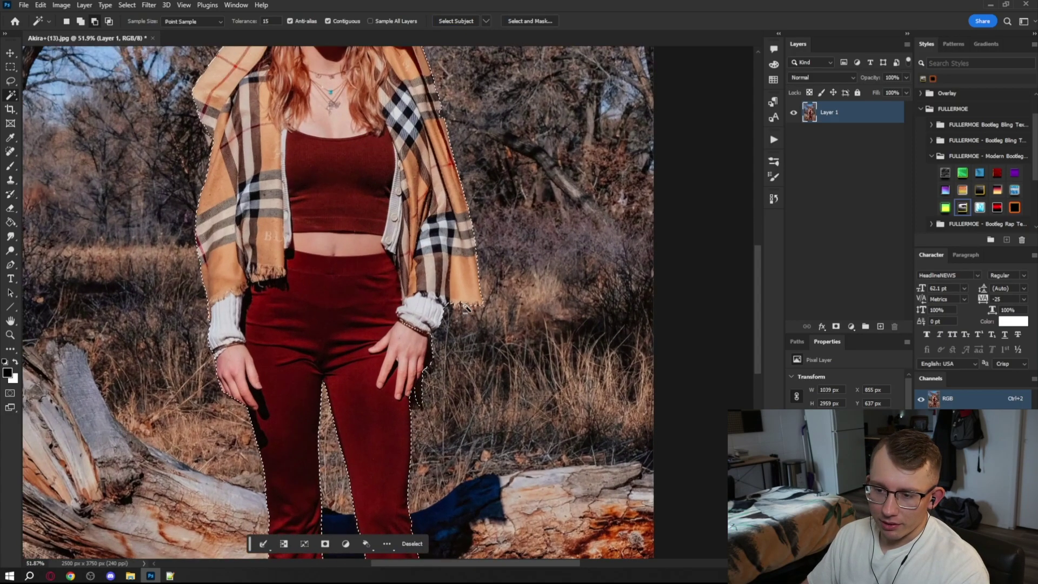
{"action": "scroll", "coordinate": [344, 254], "scroll_direction": "down", "scroll_amount": 4}
{"action": "scroll", "coordinate": [343, 254], "scroll_direction": "up", "scroll_amount": 3}
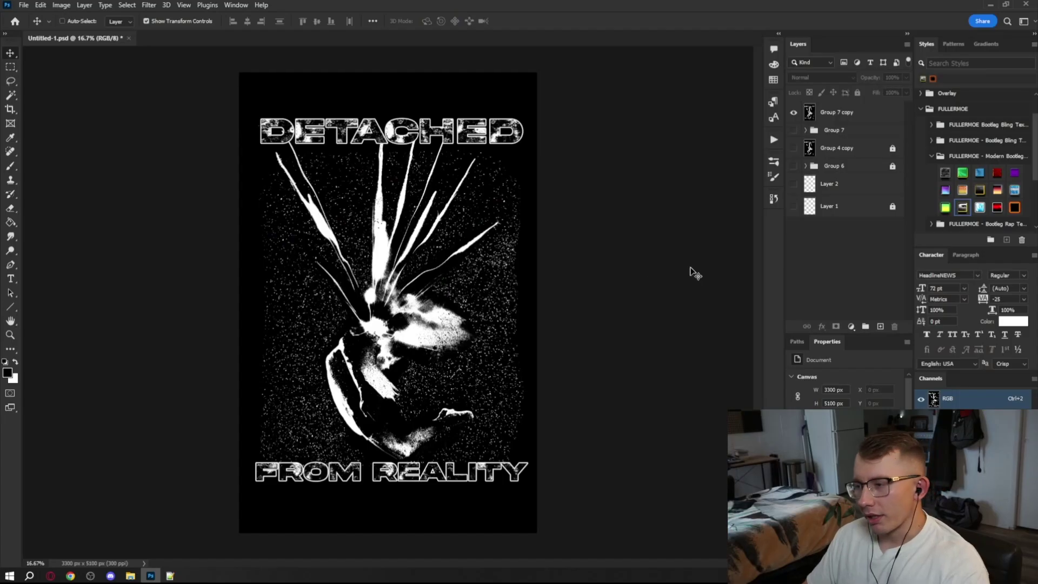
Step: Open the edit history and create a new document from the initial Untitled-1.psd state
{"action": "left_click", "coordinate": [840, 118]}
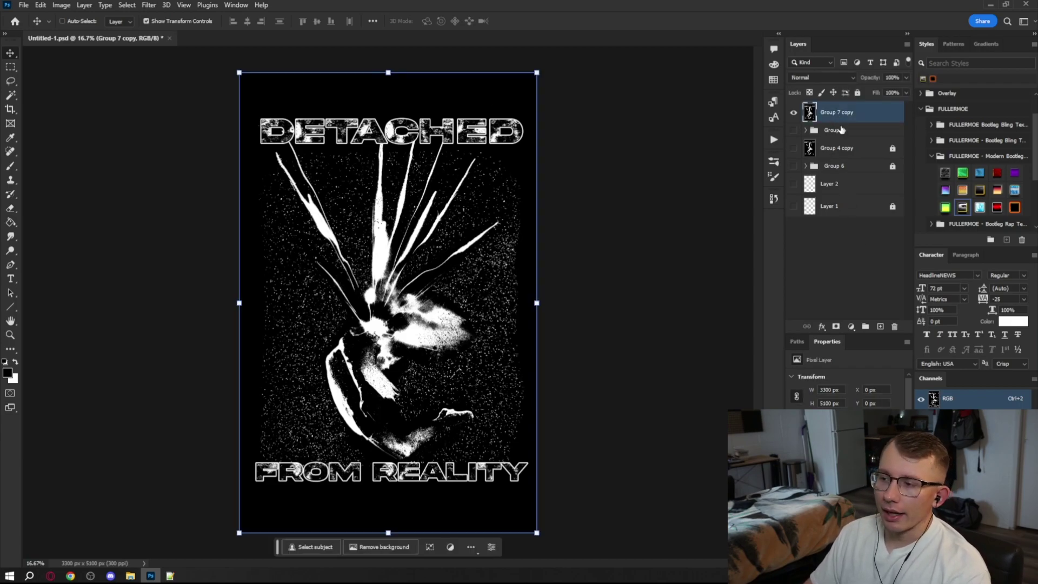
{"action": "left_click", "coordinate": [853, 269]}
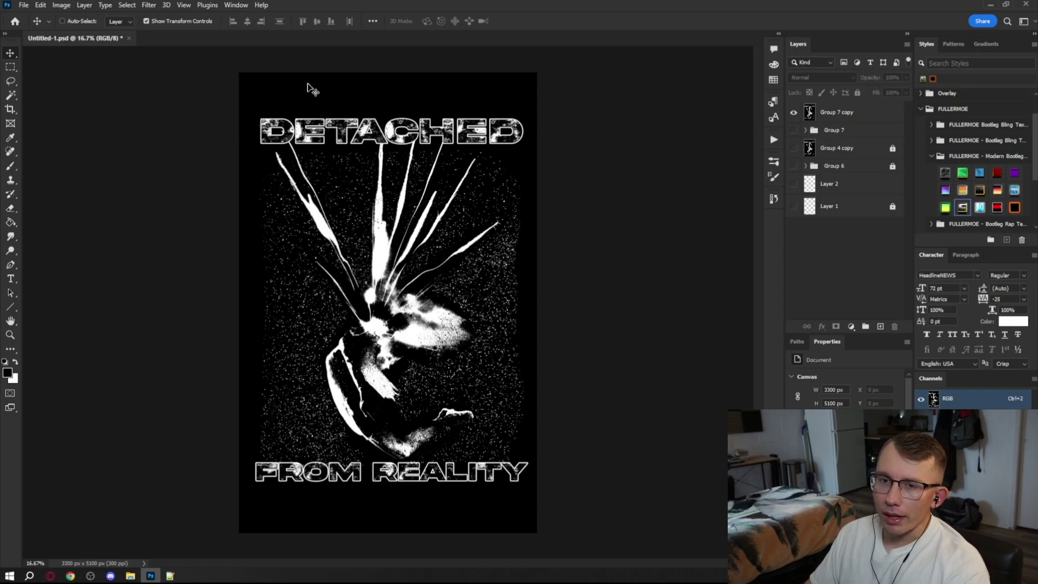
{"action": "left_click", "coordinate": [236, 5]}
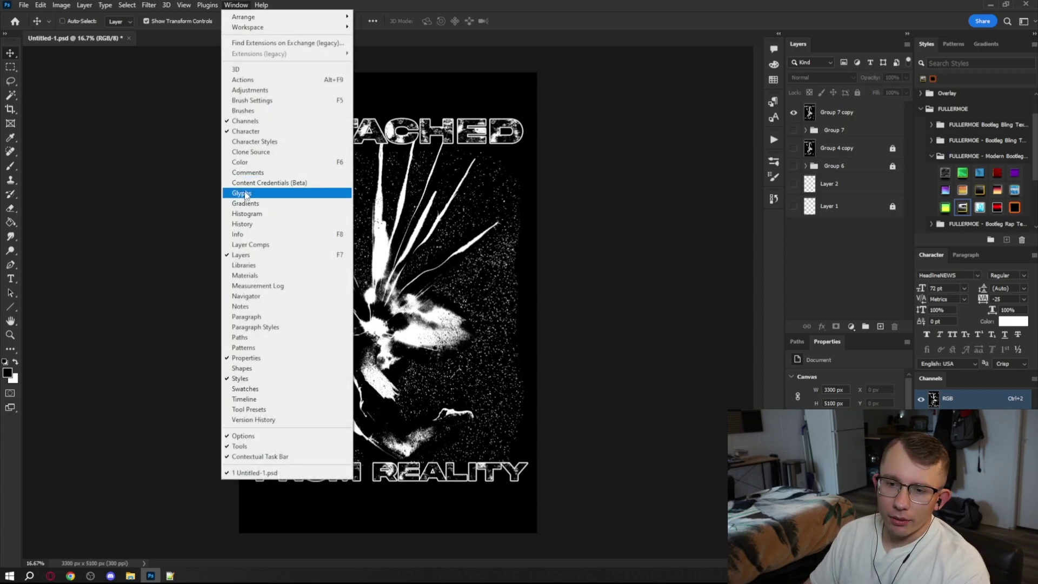
{"action": "left_click", "coordinate": [570, 187]}
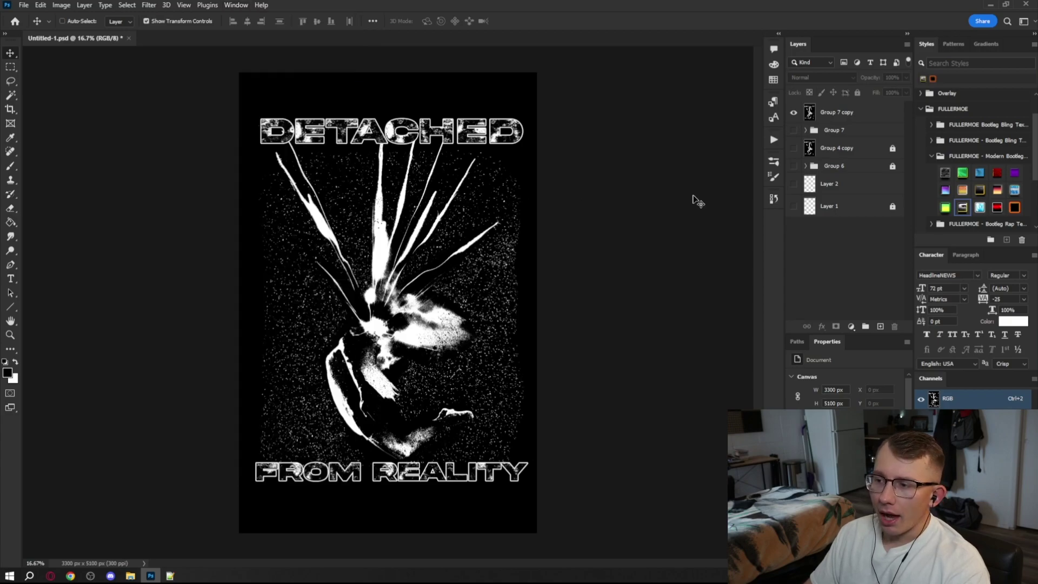
{"action": "left_click", "coordinate": [774, 200]}
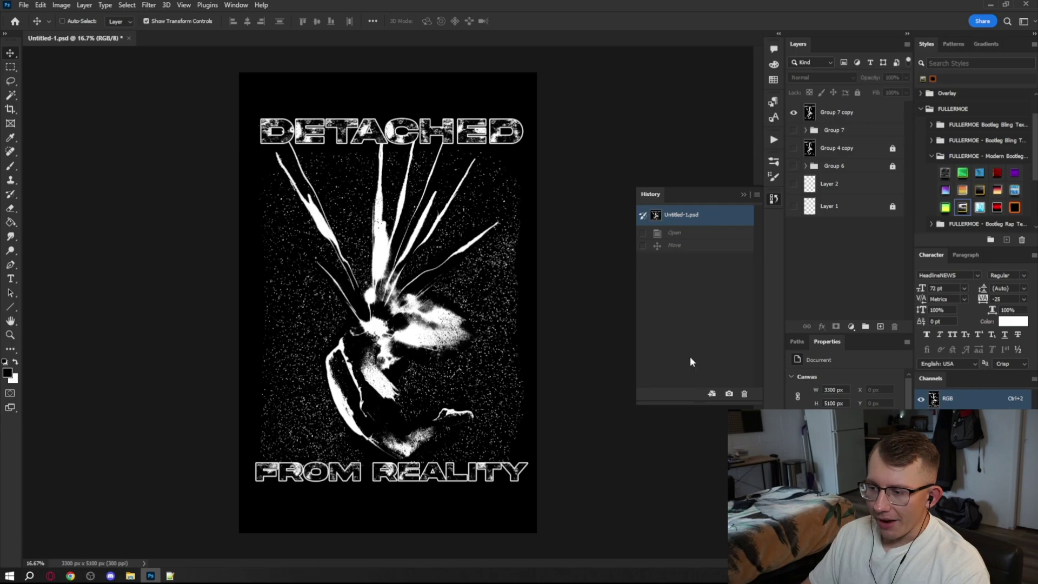
{"action": "left_click", "coordinate": [712, 395]}
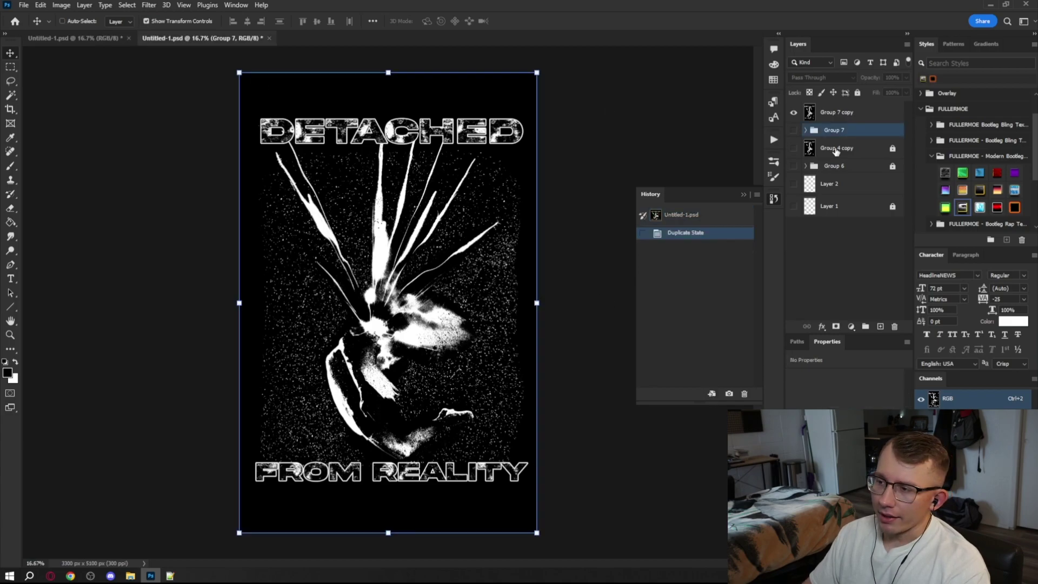
Step: Expand Group 7 in both the original and the duplicate document, and hide Group 7 copy so Group 7 shows instead
{"action": "left_click", "coordinate": [110, 36]}
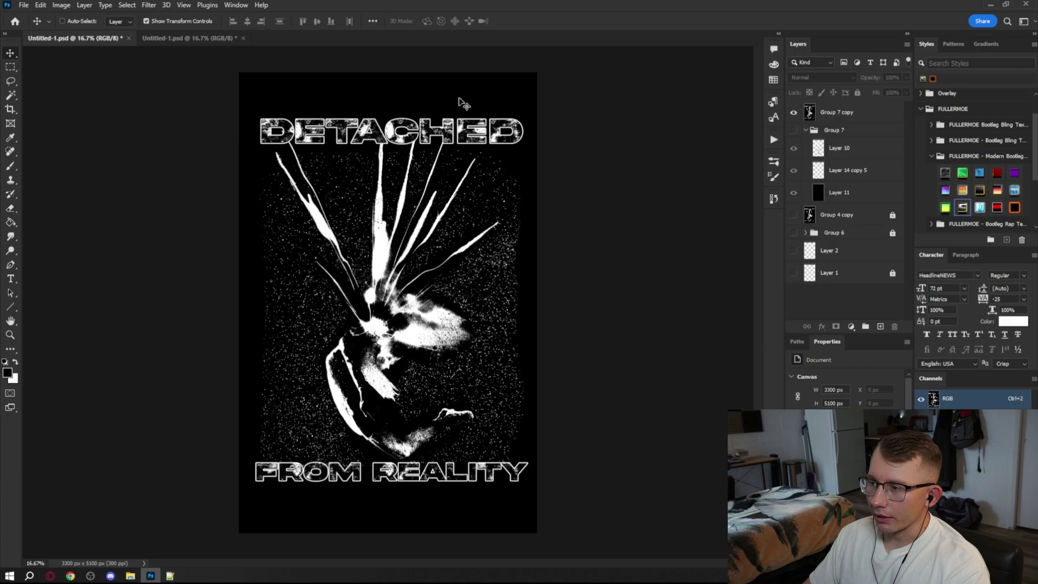
{"action": "left_click", "coordinate": [195, 39]}
{"action": "left_click", "coordinate": [811, 133]}
{"action": "left_click", "coordinate": [806, 130]}
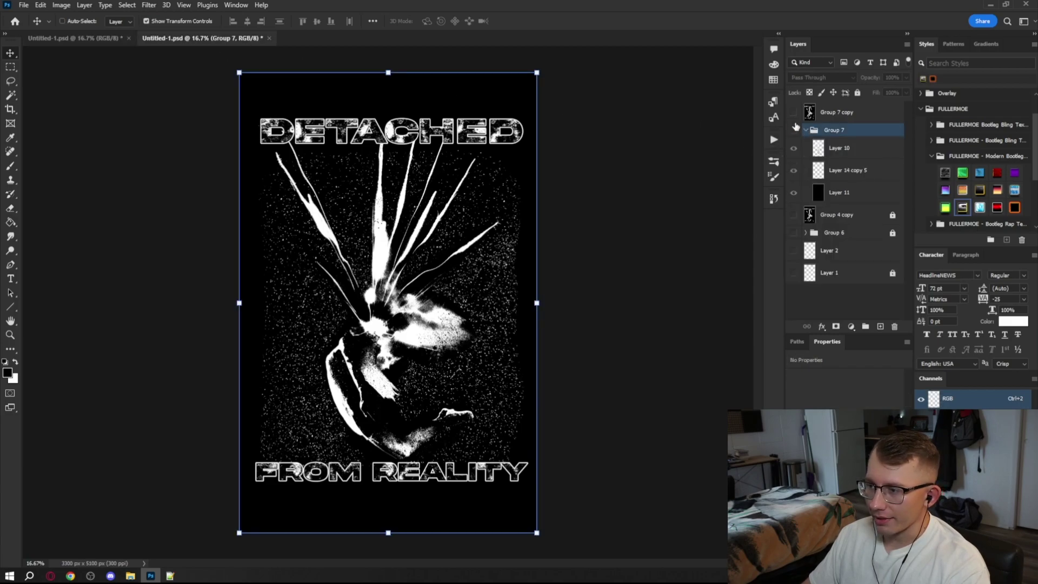
{"action": "key", "text": "ctrl+Tab"}
{"action": "left_click", "coordinate": [794, 112]}
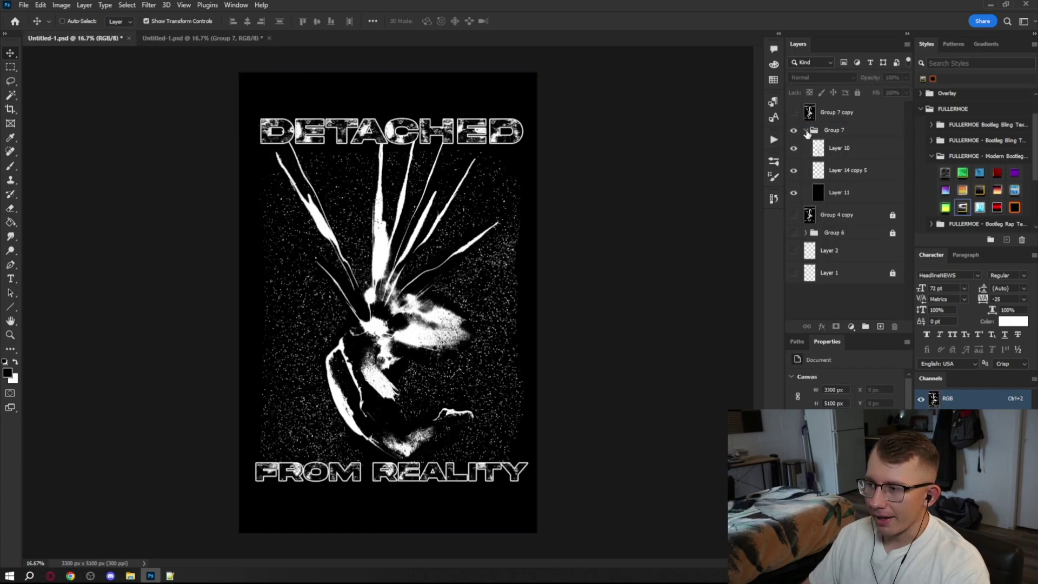
Step: In the duplicate document, collapse Group 7 and make Group 7 copy the only visible layer
{"action": "key", "text": "ctrl+Tab"}
{"action": "left_click", "coordinate": [806, 131]}
{"action": "left_click", "coordinate": [794, 148]}
{"action": "left_click", "coordinate": [795, 167]}
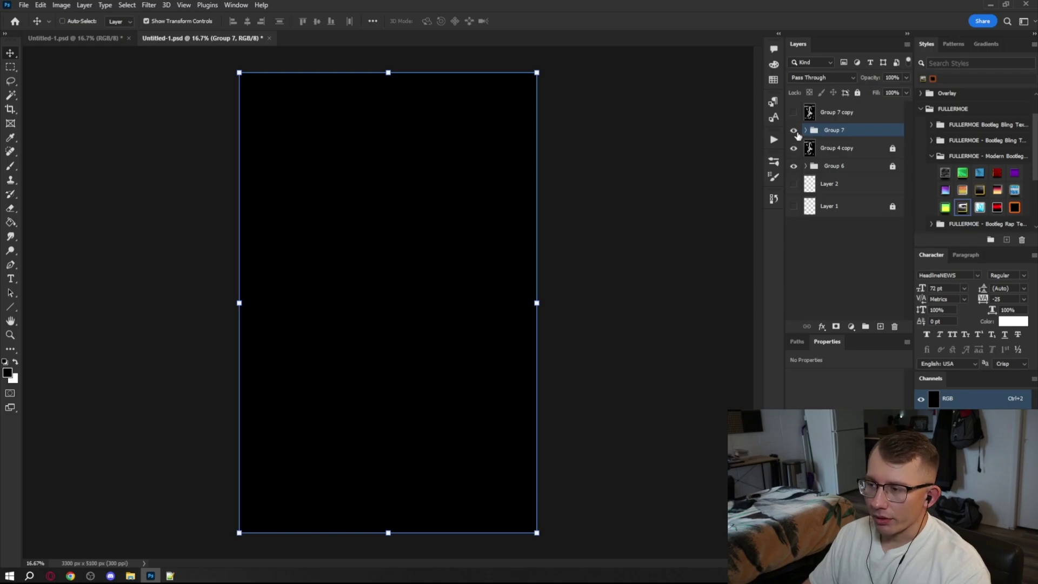
{"action": "left_click", "coordinate": [794, 112], "text": "alt"}
{"action": "left_click", "coordinate": [49, 21]}
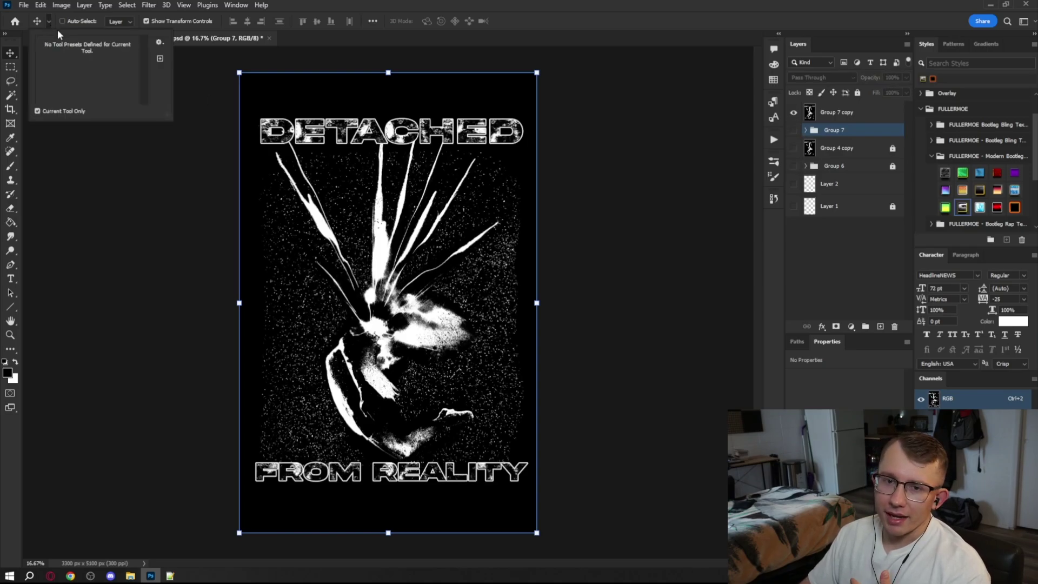
{"action": "left_click", "coordinate": [50, 23]}
Step: In the original document, collapse Group 7 and toggle its visibility
{"action": "key", "text": "ctrl+Tab"}
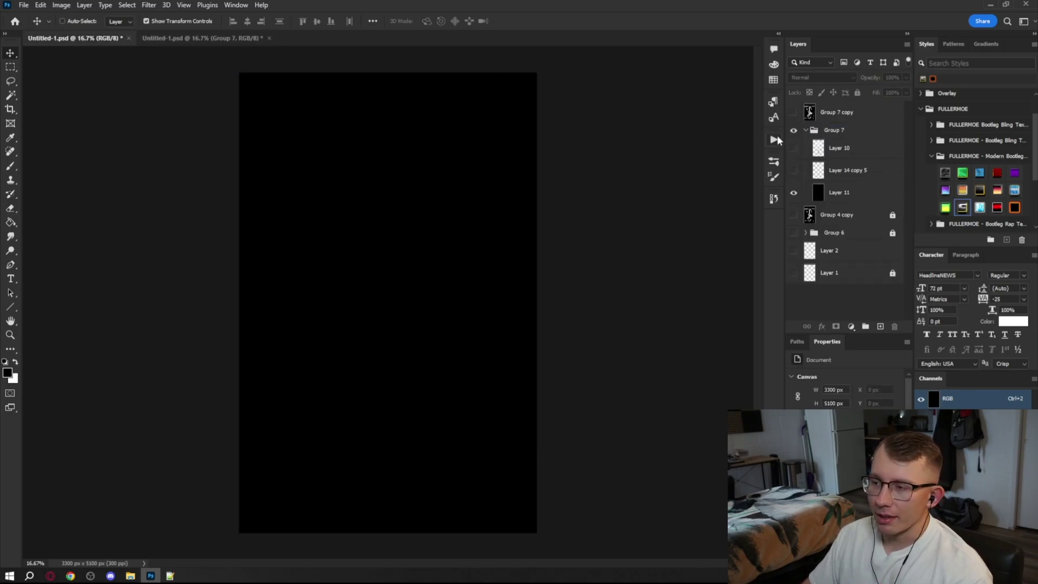
{"action": "left_click", "coordinate": [806, 130]}
{"action": "left_click", "coordinate": [794, 131]}
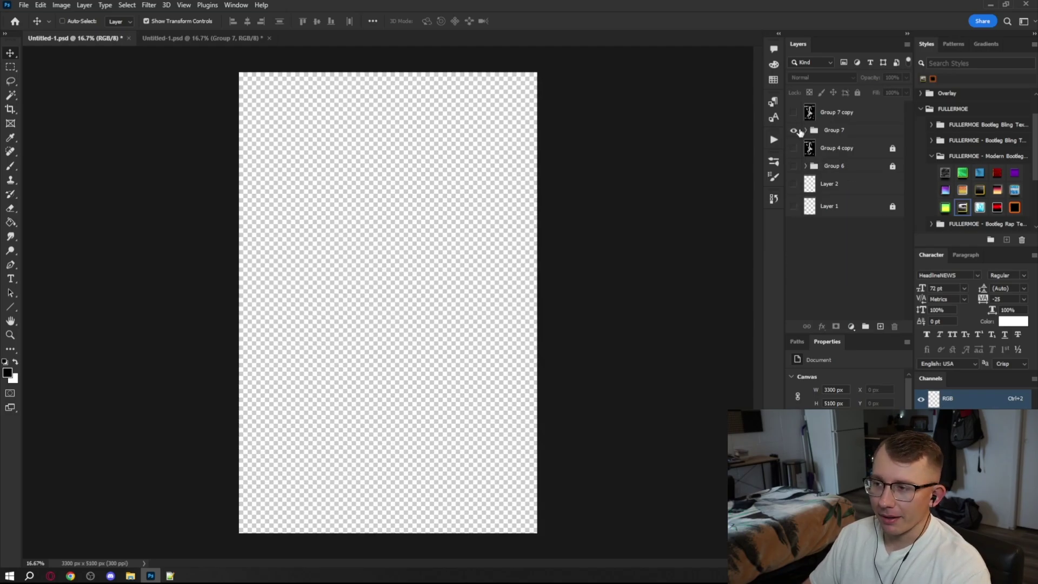
Step: Close the duplicate document without saving, and make Group 7 copy the only visible layer in the original
{"action": "left_click", "coordinate": [794, 131]}
{"action": "left_click", "coordinate": [268, 38]}
{"action": "left_click", "coordinate": [521, 212]}
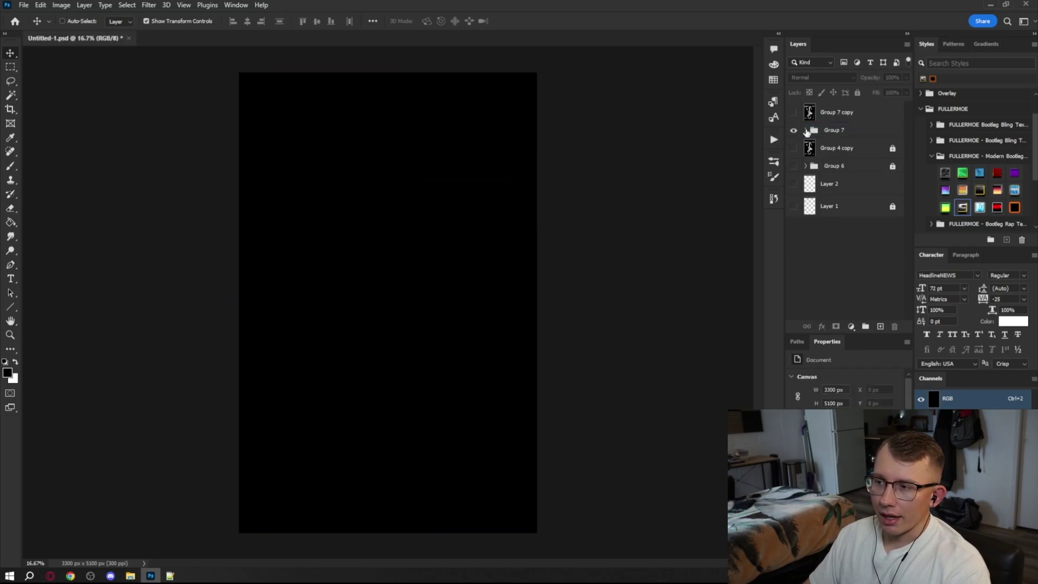
{"action": "left_click", "coordinate": [794, 130]}
{"action": "left_click", "coordinate": [794, 112]}
Step: Duplicate the image as "asf", and close the duplicate without saving
{"action": "left_click", "coordinate": [61, 5]}
{"action": "left_click", "coordinate": [96, 160]}
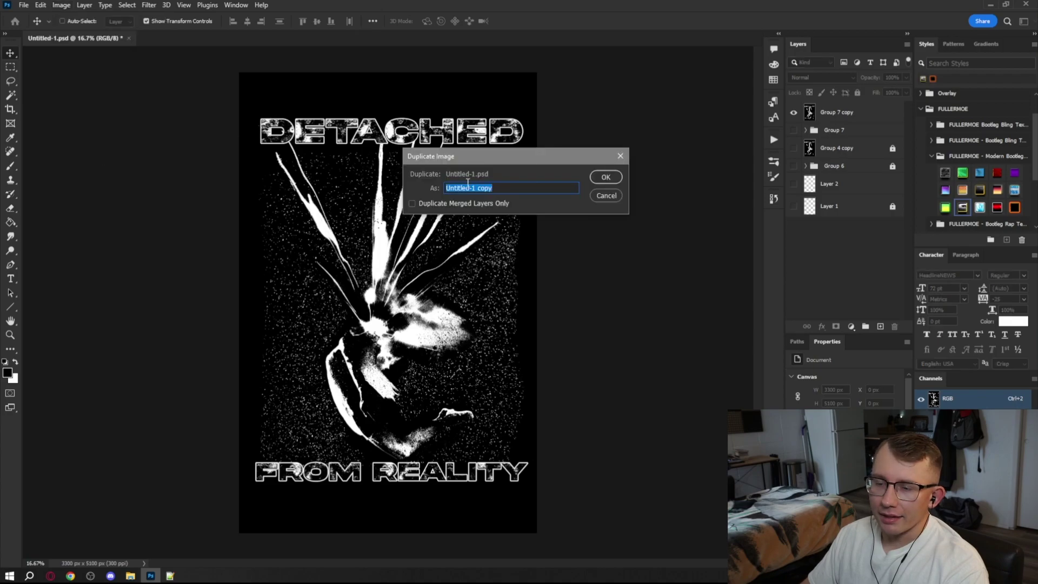
{"action": "type", "text": "asf"}
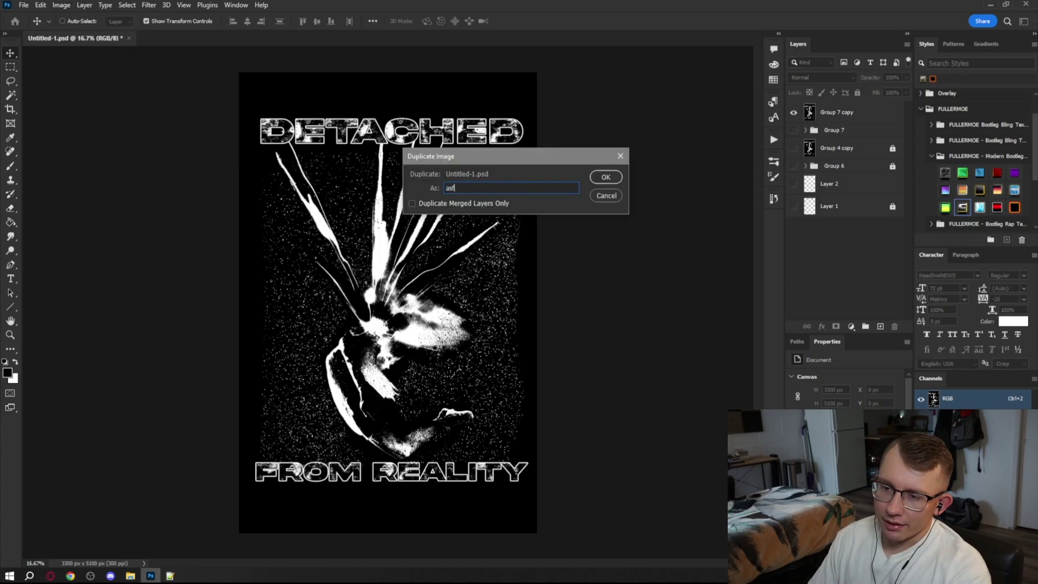
{"action": "left_click", "coordinate": [607, 176]}
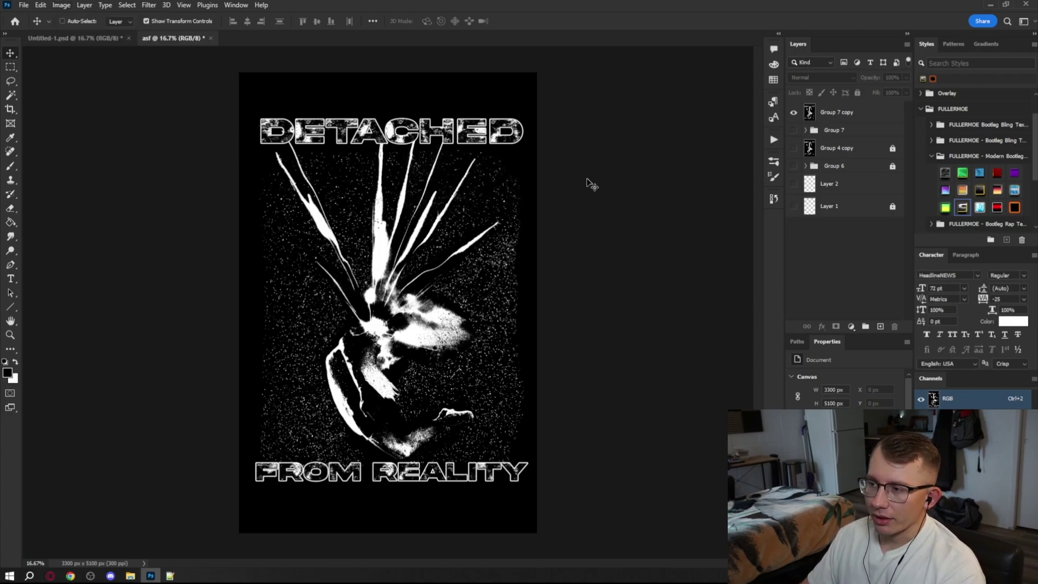
{"action": "left_click", "coordinate": [875, 114]}
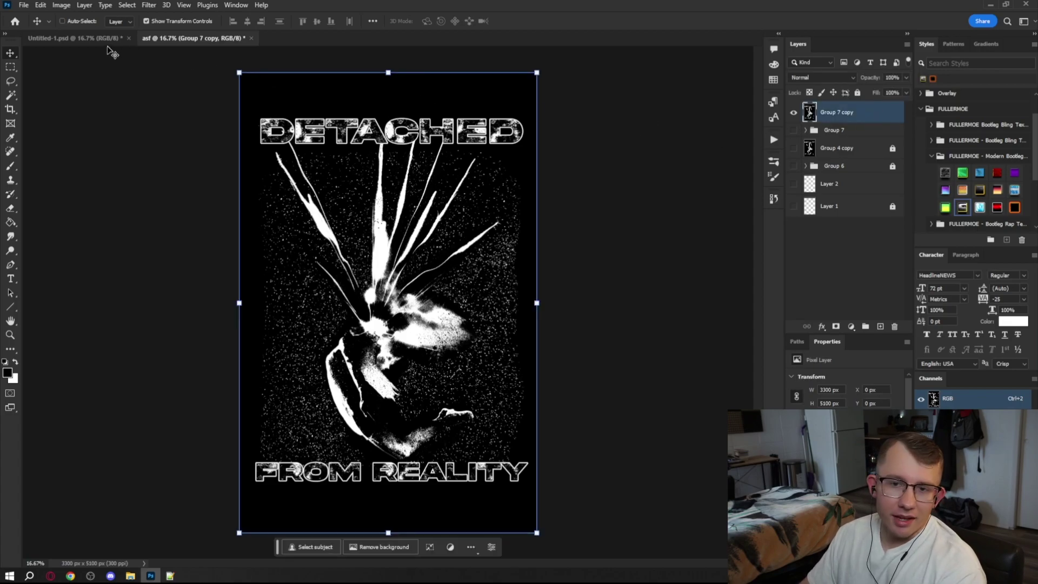
{"action": "left_click", "coordinate": [252, 39]}
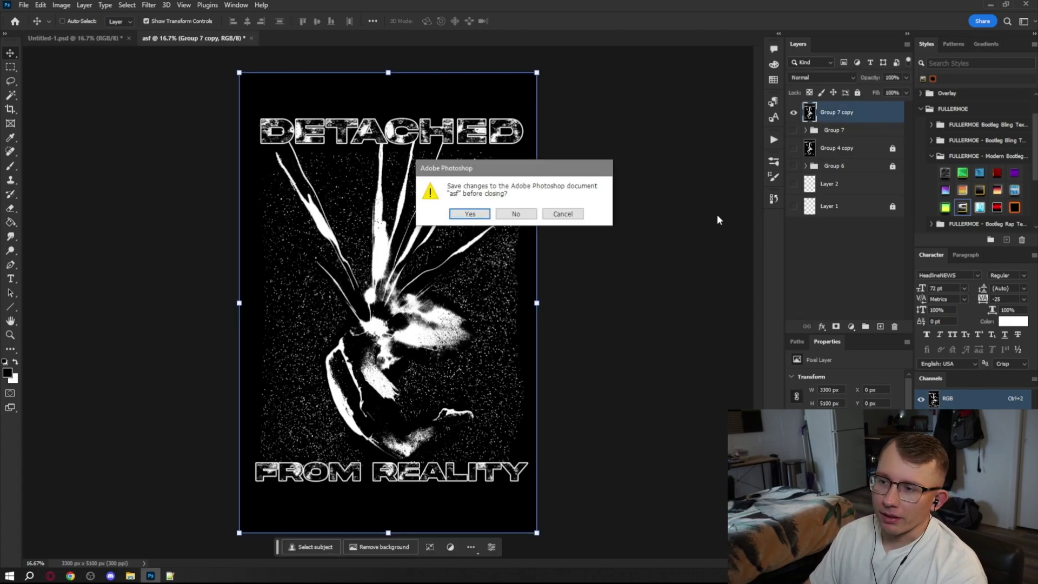
{"action": "left_click", "coordinate": [514, 214]}
Step: Create a new document from the current history state and close it without saving
{"action": "left_click", "coordinate": [774, 199]}
{"action": "left_click", "coordinate": [712, 394]}
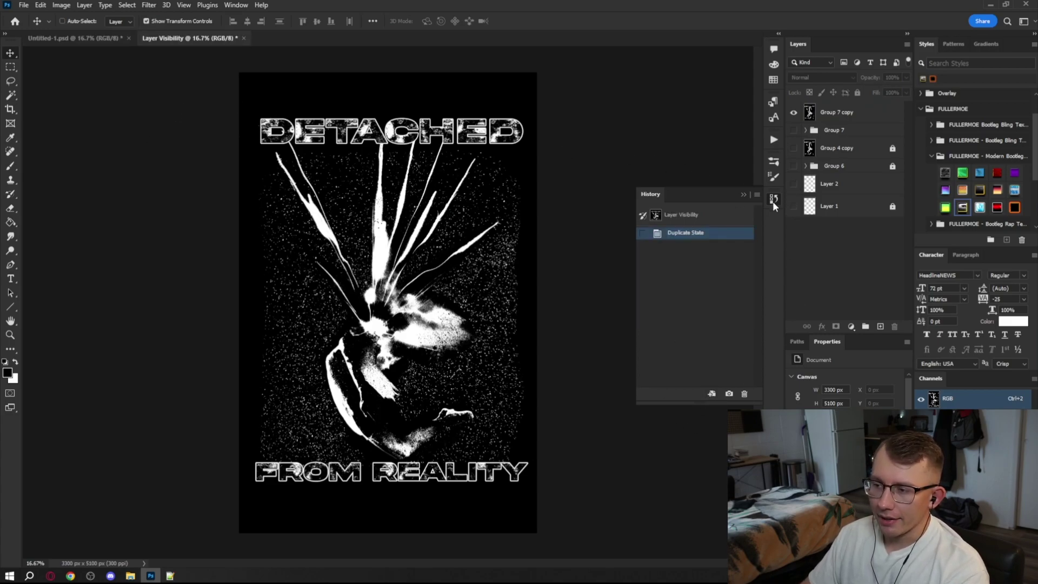
{"action": "left_click", "coordinate": [774, 198]}
{"action": "left_click", "coordinate": [244, 38]}
{"action": "left_click", "coordinate": [518, 212]}
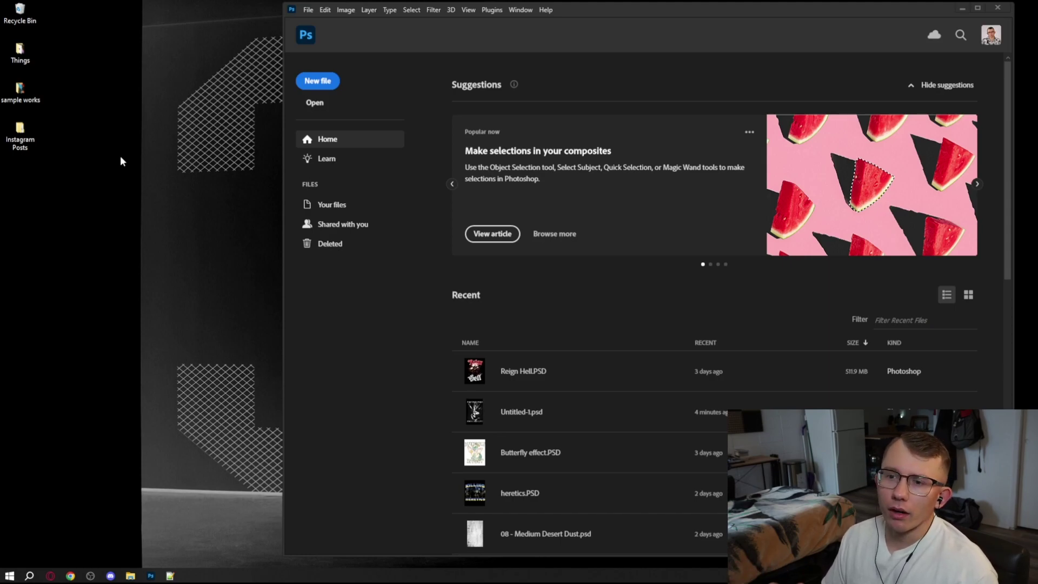
Step: Open the sample works folder on the desktop, look through its photos, and close the folder
{"action": "double_click", "coordinate": [27, 93]}
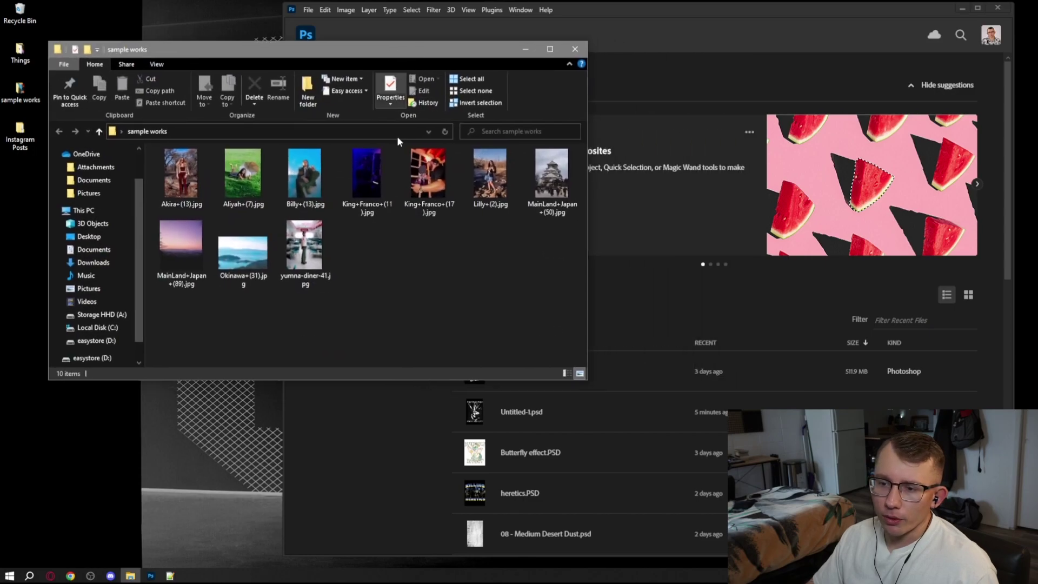
{"action": "left_click", "coordinate": [184, 178]}
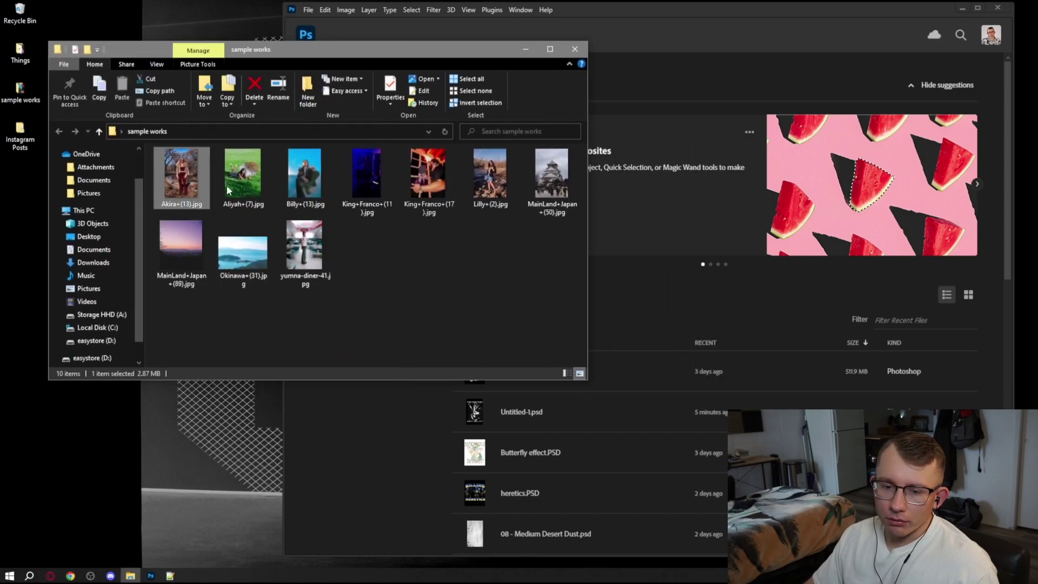
{"action": "left_click", "coordinate": [490, 178]}
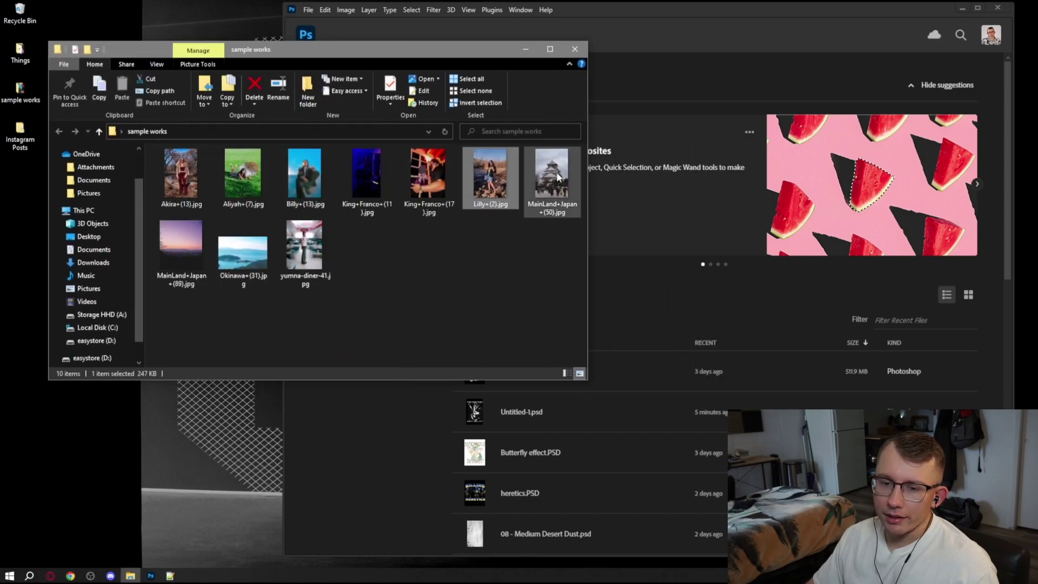
{"action": "left_click", "coordinate": [304, 246]}
{"action": "left_click", "coordinate": [181, 176]}
{"action": "left_click", "coordinate": [243, 175]}
{"action": "left_click", "coordinate": [297, 184]}
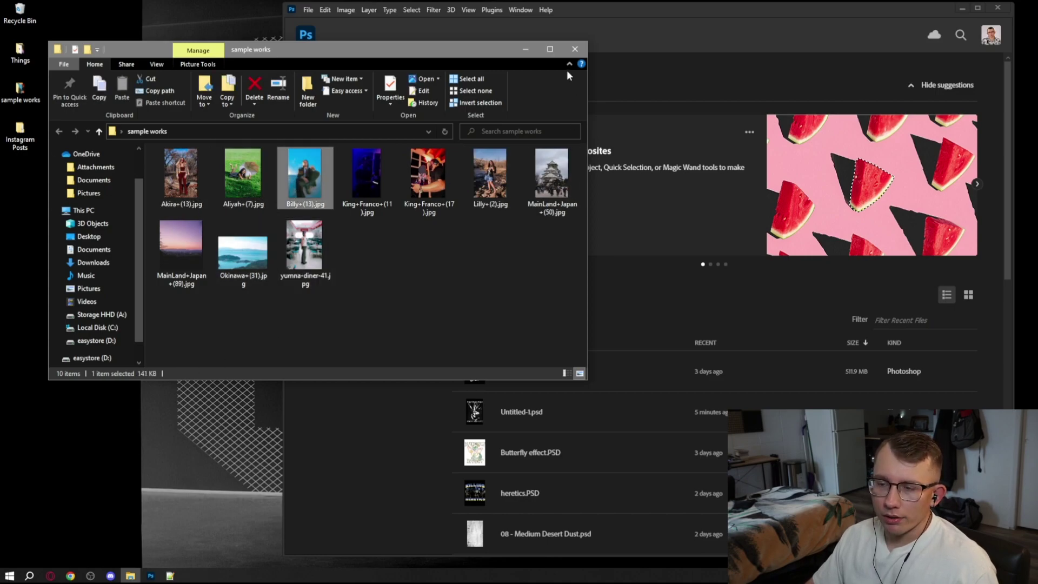
{"action": "left_click", "coordinate": [574, 49]}
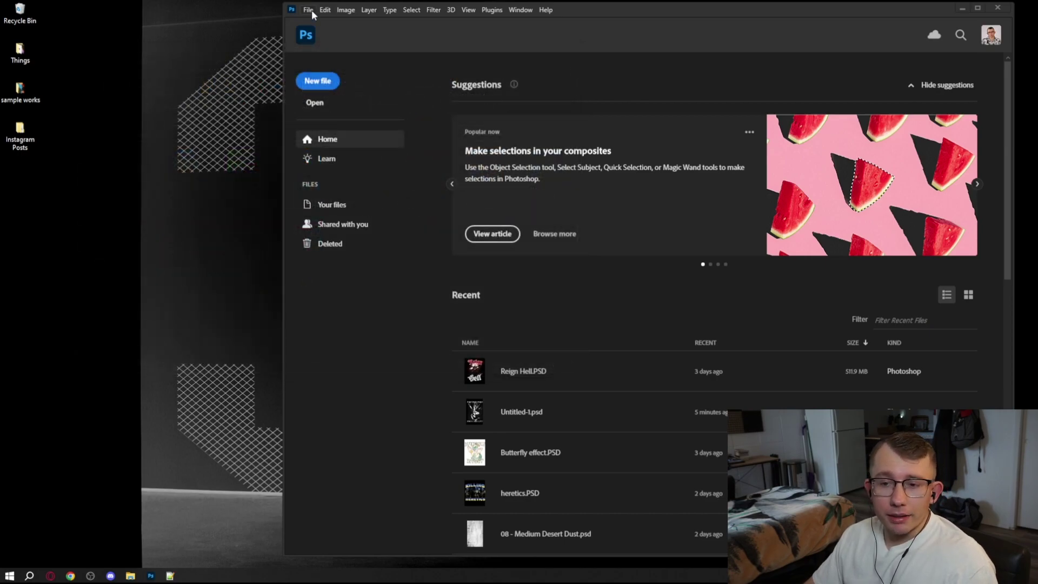
Step: Open the Image Processor script and choose the desktop's sample works folder as the source of the images
{"action": "left_click", "coordinate": [20, 91]}
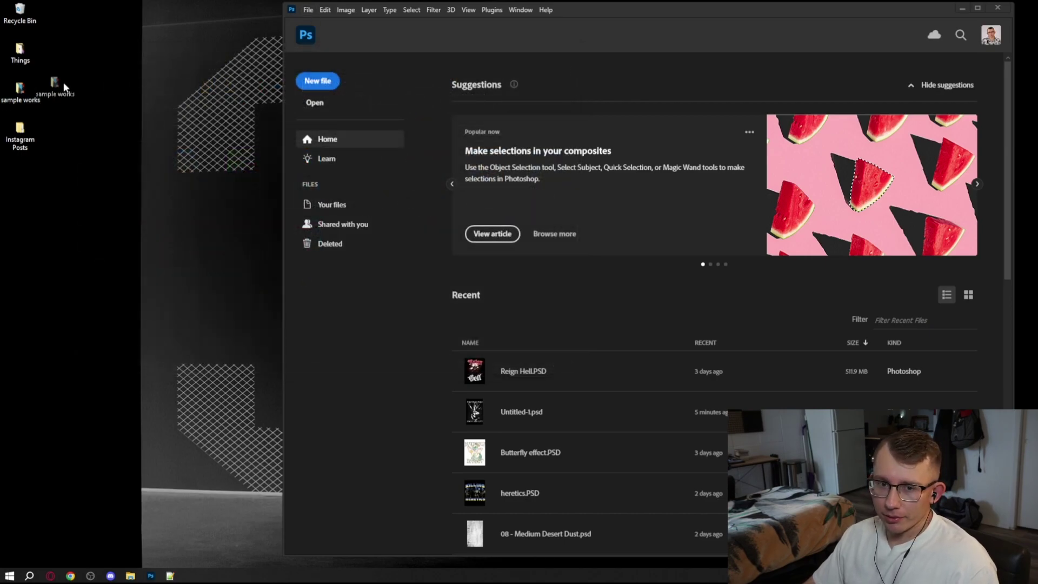
{"action": "left_click", "coordinate": [370, 46]}
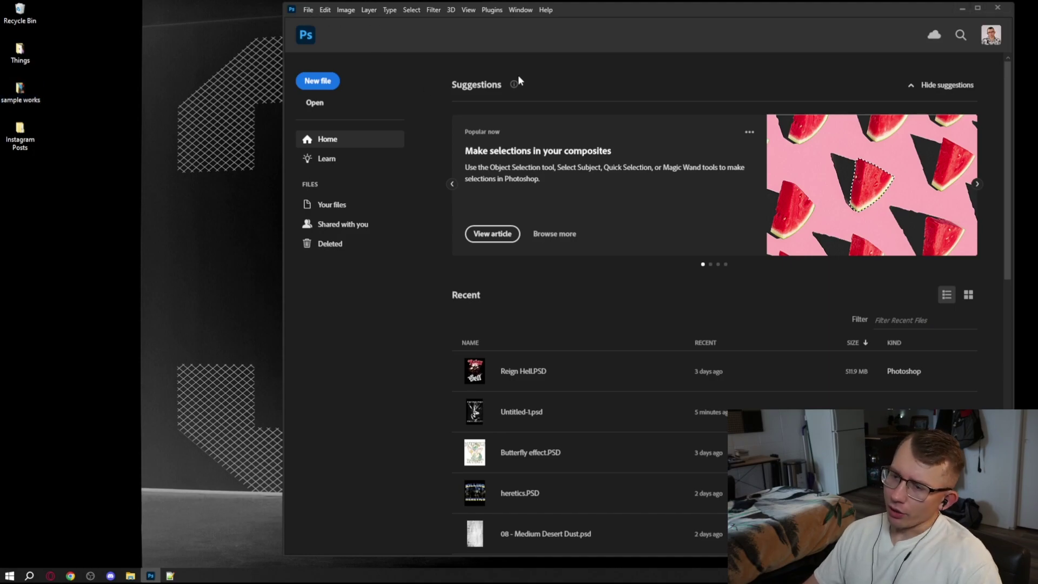
{"action": "left_click", "coordinate": [309, 11]}
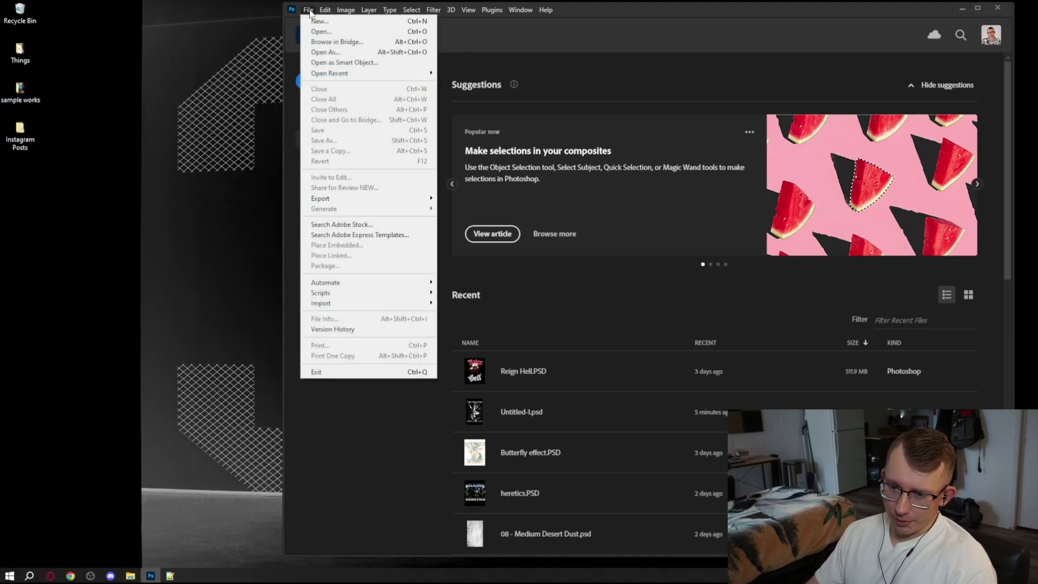
{"action": "mouse_move", "coordinate": [349, 283]}
{"action": "left_click", "coordinate": [465, 292]}
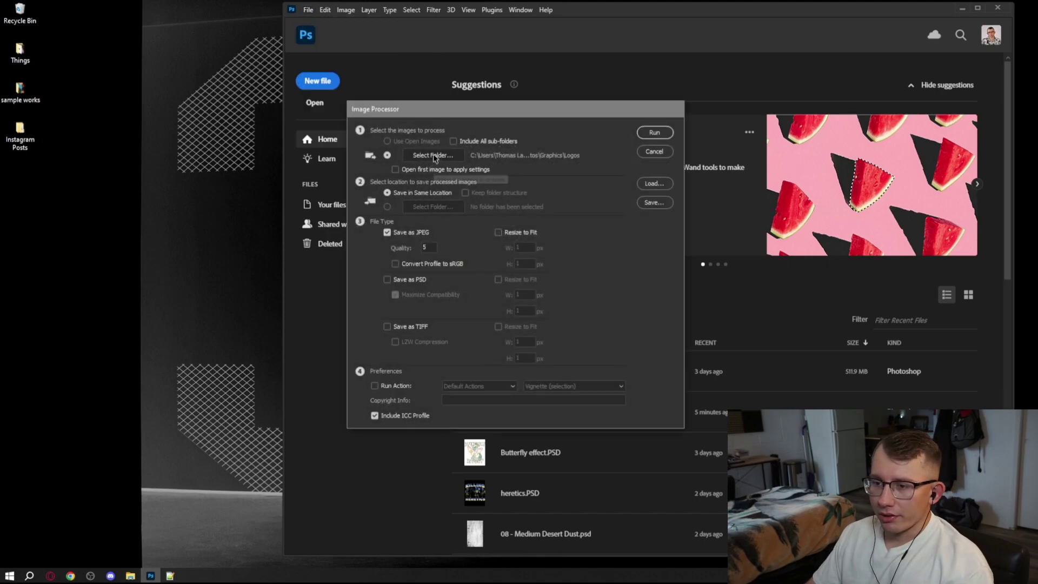
{"action": "left_click", "coordinate": [442, 157]}
{"action": "left_click_drag", "start_coordinate": [521, 134], "coordinate": [411, 127]}
{"action": "left_click", "coordinate": [299, 263]}
{"action": "left_click", "coordinate": [453, 203]}
{"action": "double_click", "coordinate": [453, 202]}
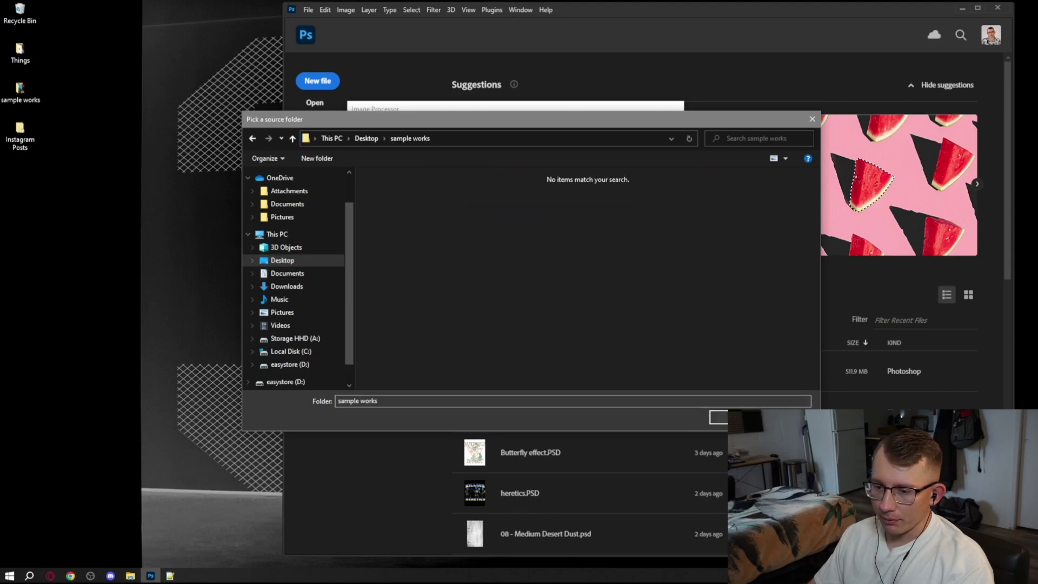
{"action": "left_click", "coordinate": [719, 417]}
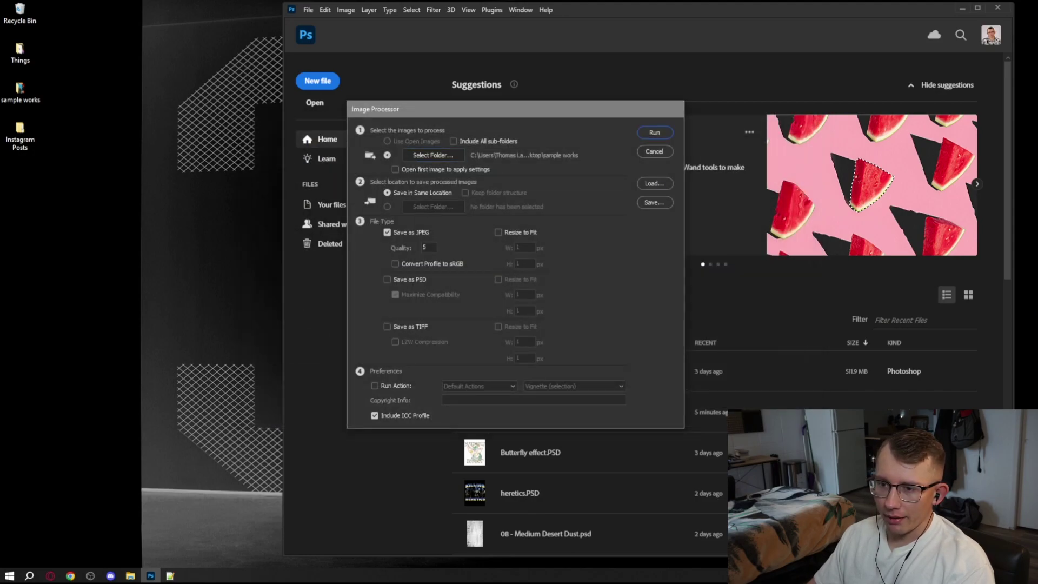
Step: Create a folder named test on the desktop and choose it as the save location for the processed images
{"action": "left_click", "coordinate": [387, 207]}
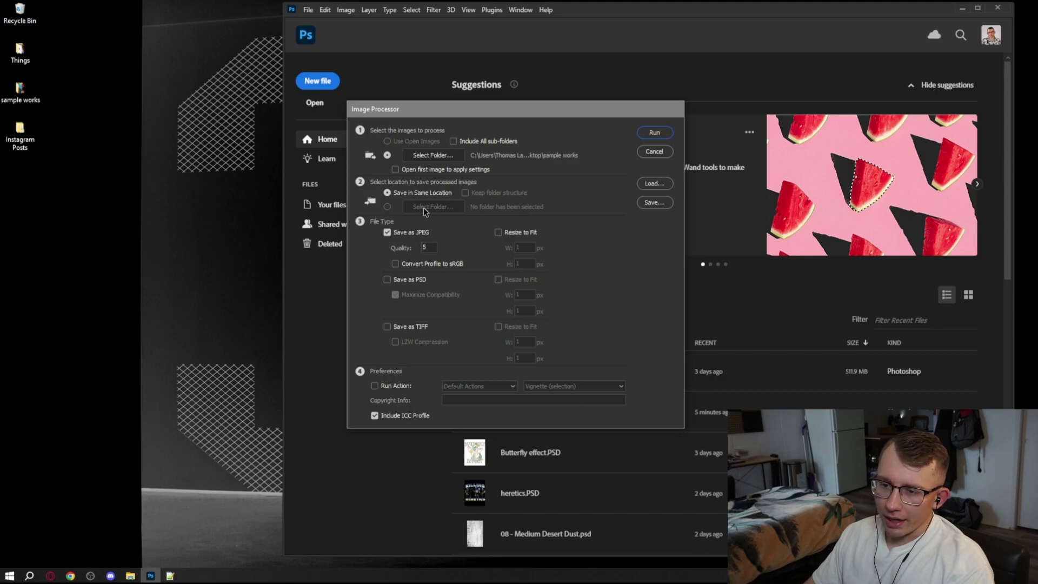
{"action": "left_click", "coordinate": [436, 208]}
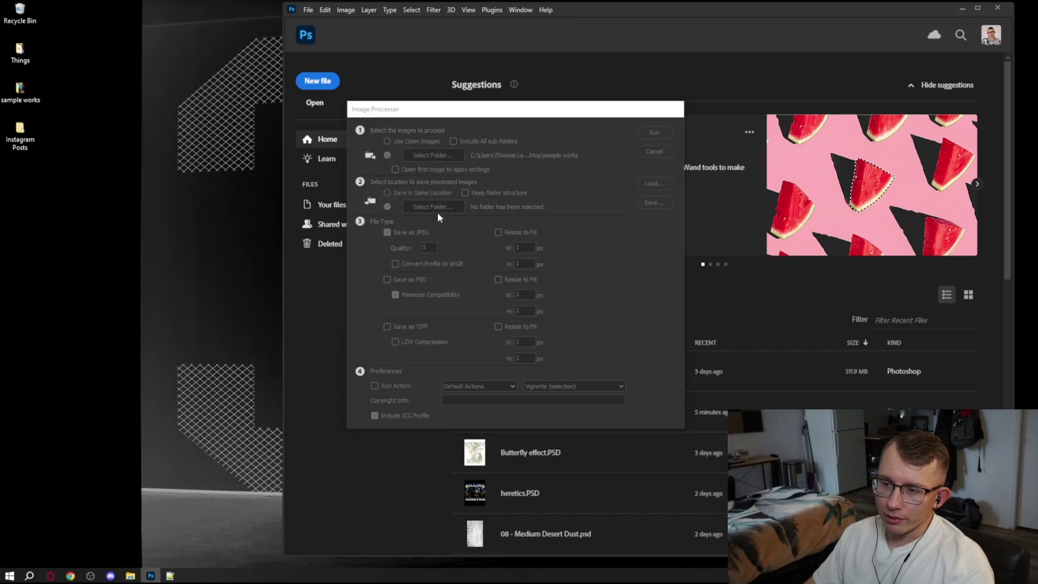
{"action": "right_click", "coordinate": [506, 309]}
{"action": "mouse_move", "coordinate": [586, 428]}
{"action": "left_click", "coordinate": [669, 422]}
{"action": "type", "text": "test"}
{"action": "key", "text": "Return"}
{"action": "key", "text": "Return"}
{"action": "left_click", "coordinate": [714, 417]}
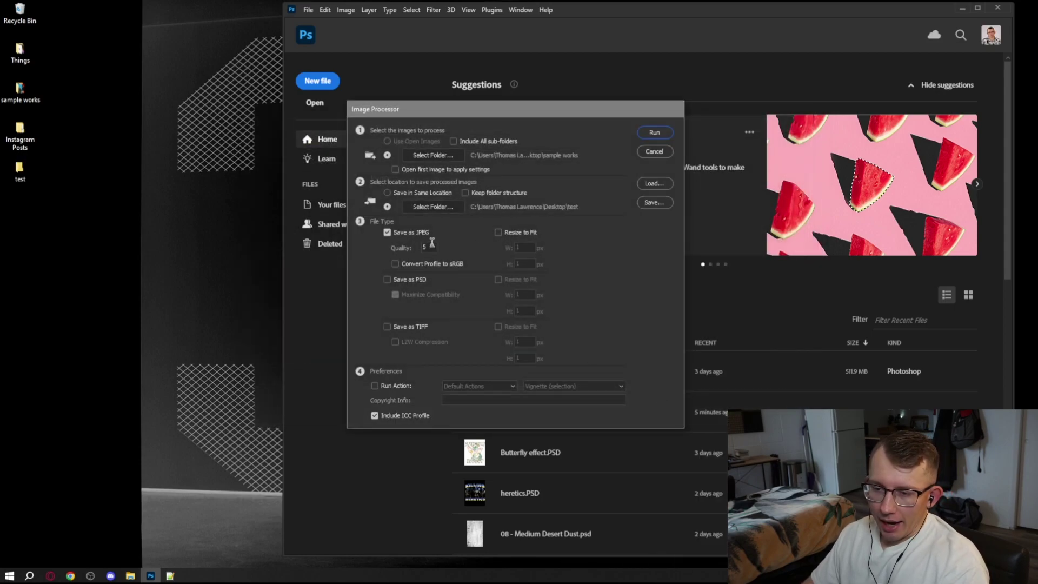
Step: Set the JPEG quality to 7 and run the Image Processor
{"action": "double_click", "coordinate": [430, 247]}
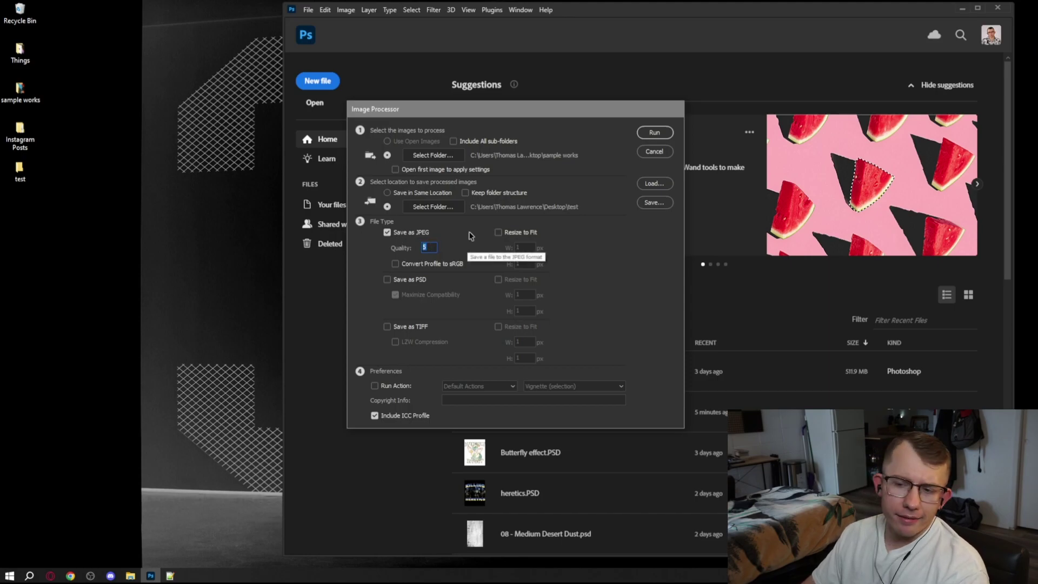
{"action": "type", "text": "7"}
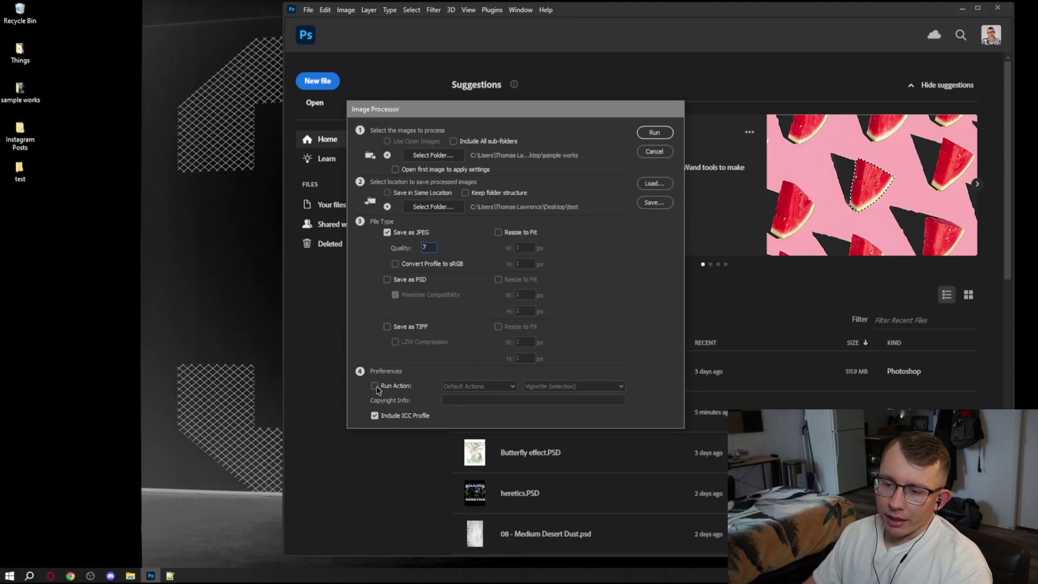
{"action": "left_click", "coordinate": [655, 133]}
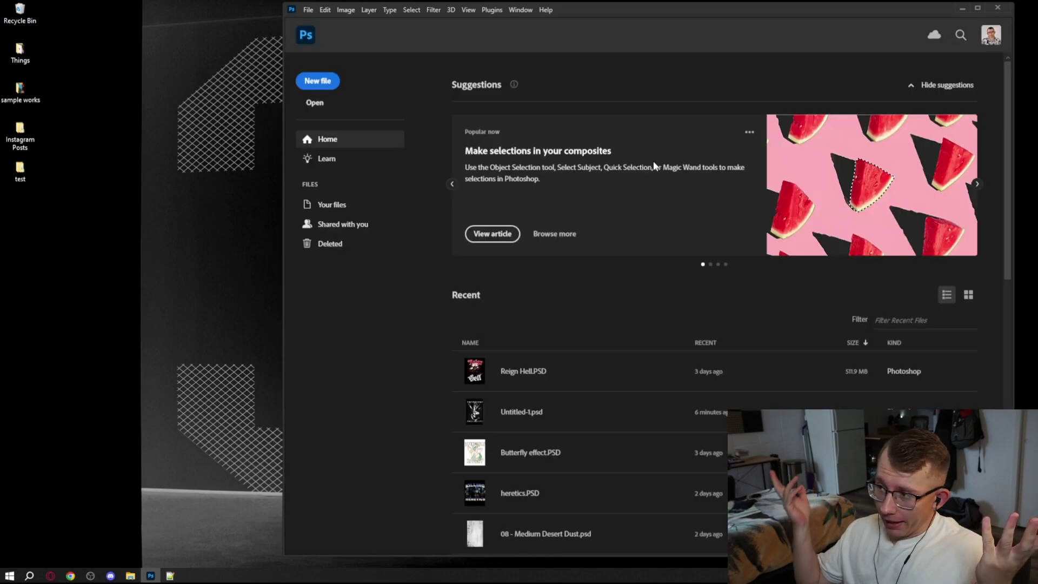
Step: Open the JPEG subfolder inside the test folder and examine the exported images
{"action": "double_click", "coordinate": [20, 171]}
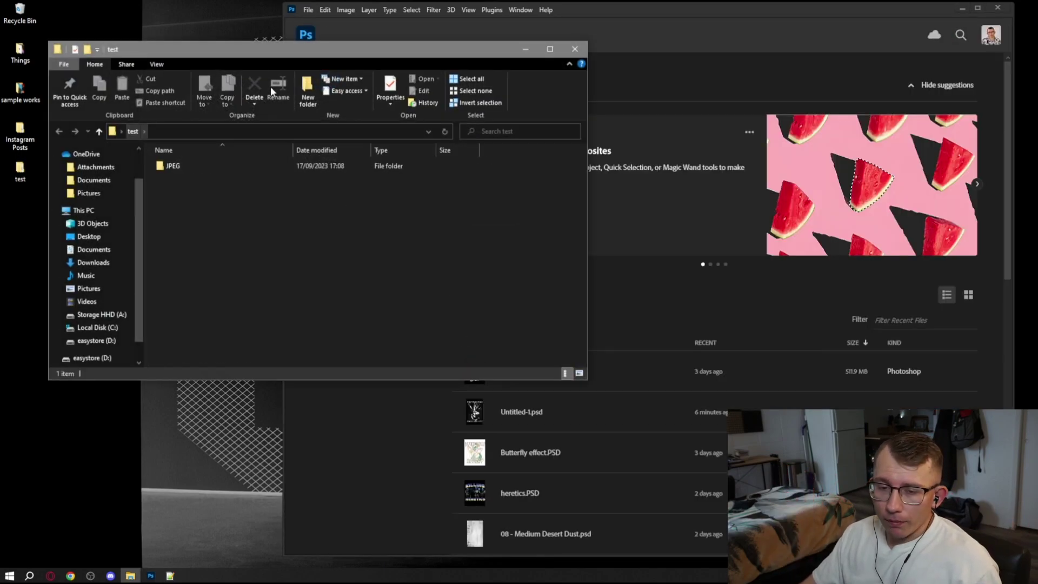
{"action": "double_click", "coordinate": [174, 166]}
{"action": "left_click", "coordinate": [238, 175]}
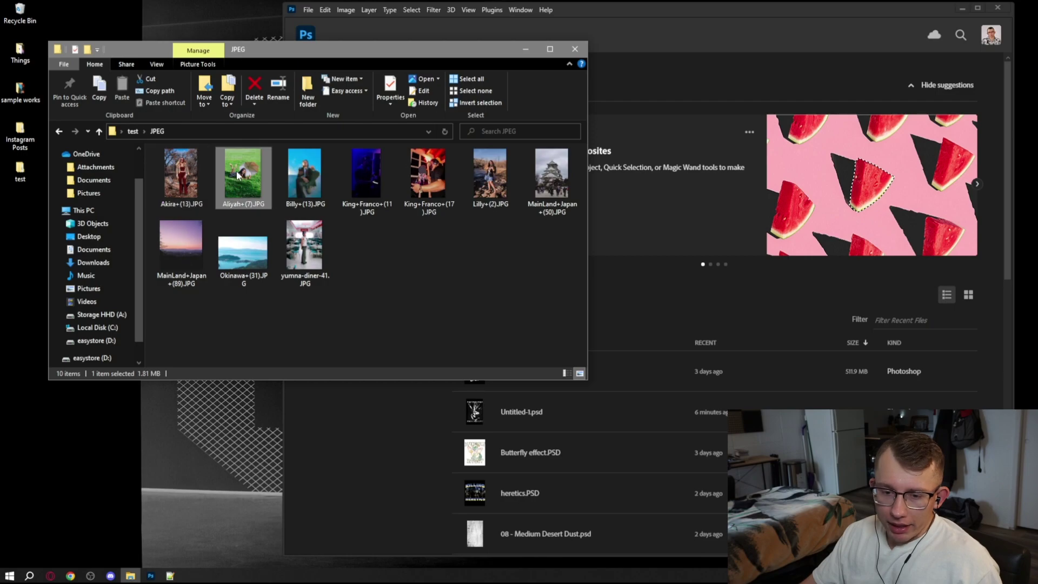
{"action": "left_click", "coordinate": [284, 237]}
{"action": "left_click_drag", "start_coordinate": [270, 62], "coordinate": [464, 51]}
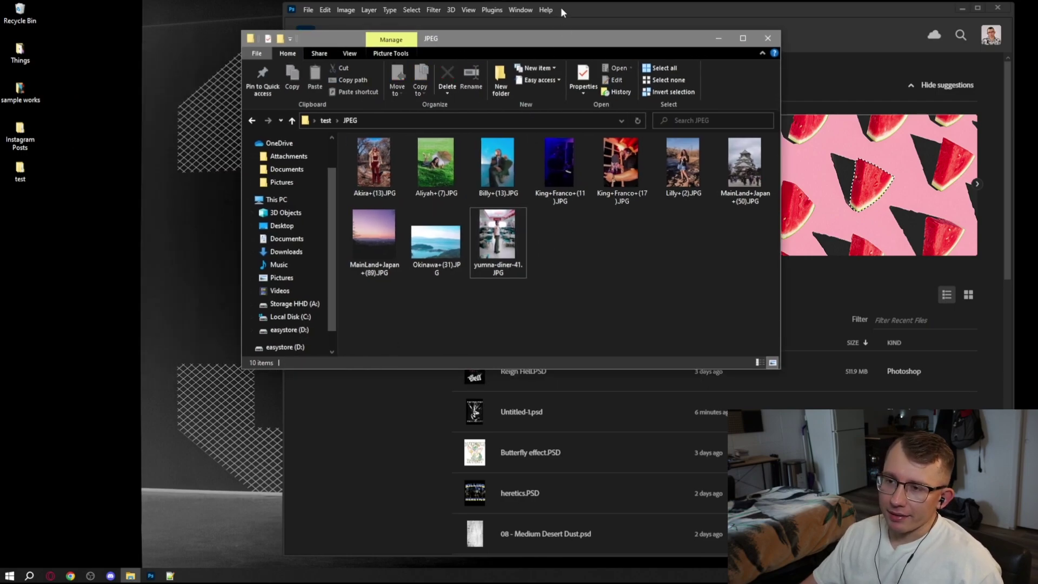
Step: View the exported diner photo enlarged, and dismiss both the photo and its folder window
{"action": "double_click", "coordinate": [497, 238]}
{"action": "scroll", "coordinate": [530, 210], "scroll_direction": "up", "scroll_amount": 3}
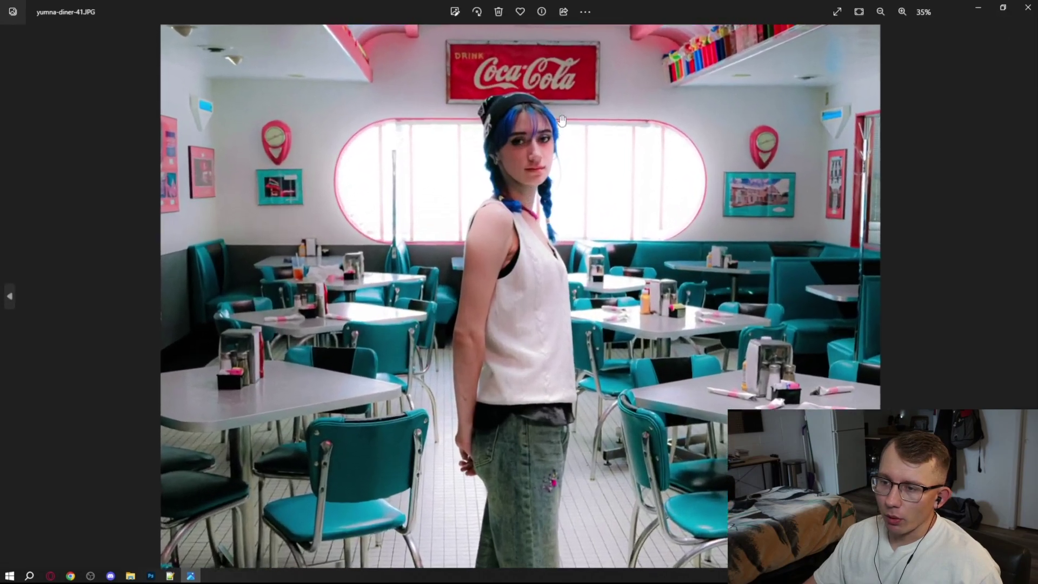
{"action": "key", "text": "alt+F4"}
{"action": "left_click", "coordinate": [710, 41]}
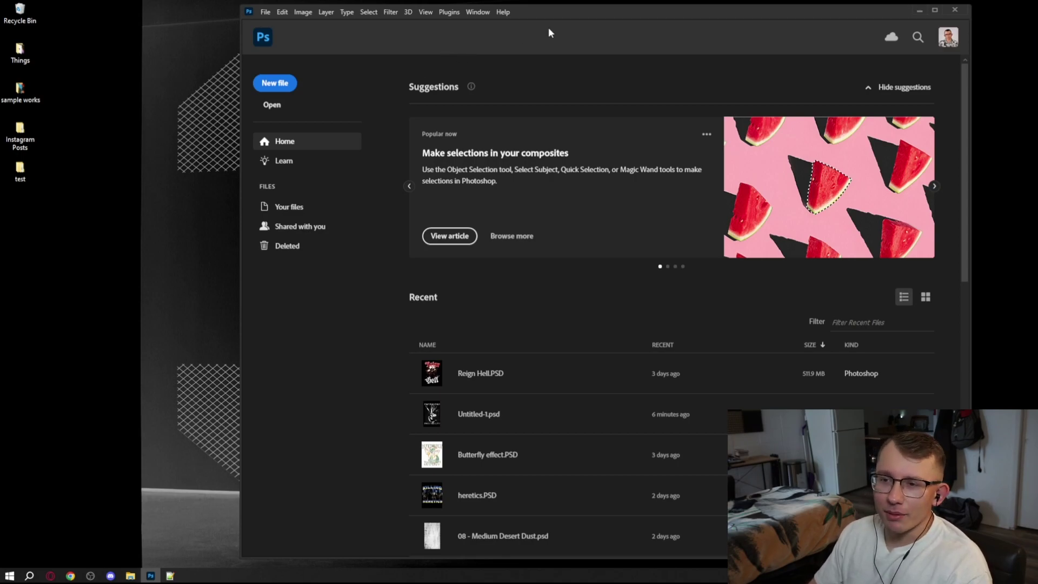
Step: Maximize the Photoshop window, and open and close the Camera Raw Filter on the blue-haired portrait
{"action": "left_click", "coordinate": [935, 9]}
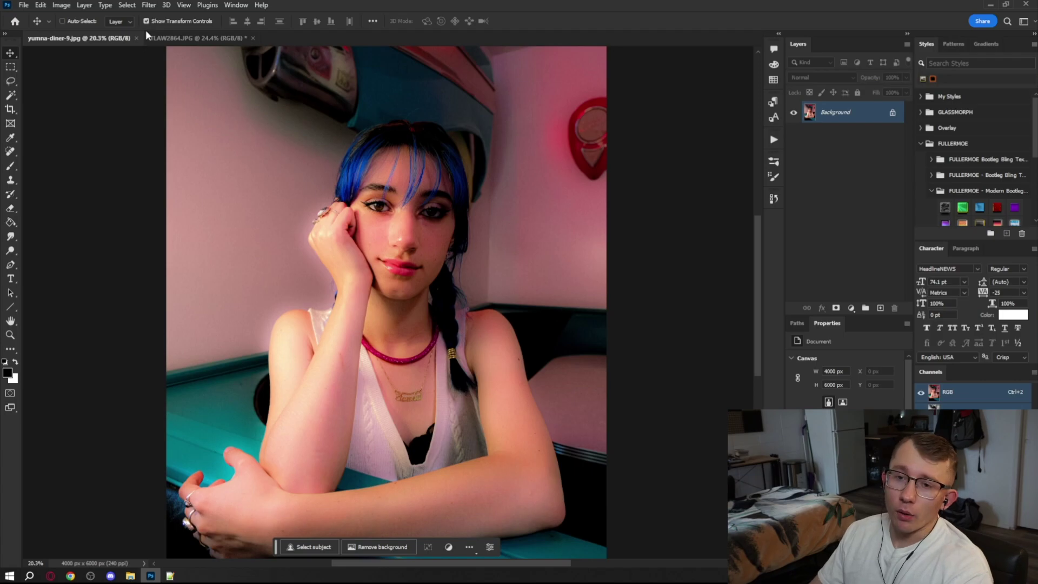
{"action": "left_click", "coordinate": [149, 5]}
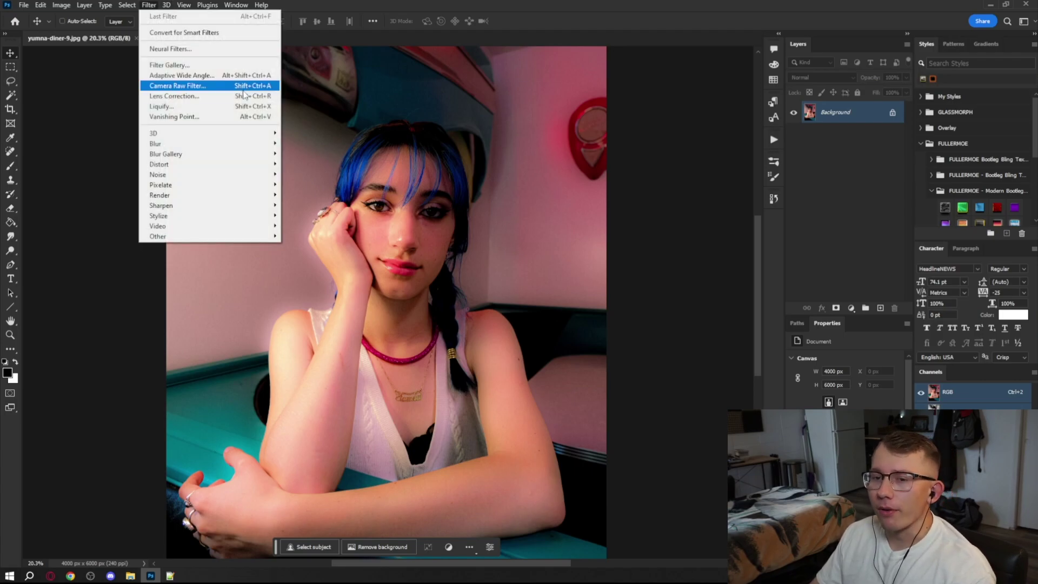
{"action": "left_click", "coordinate": [212, 86]}
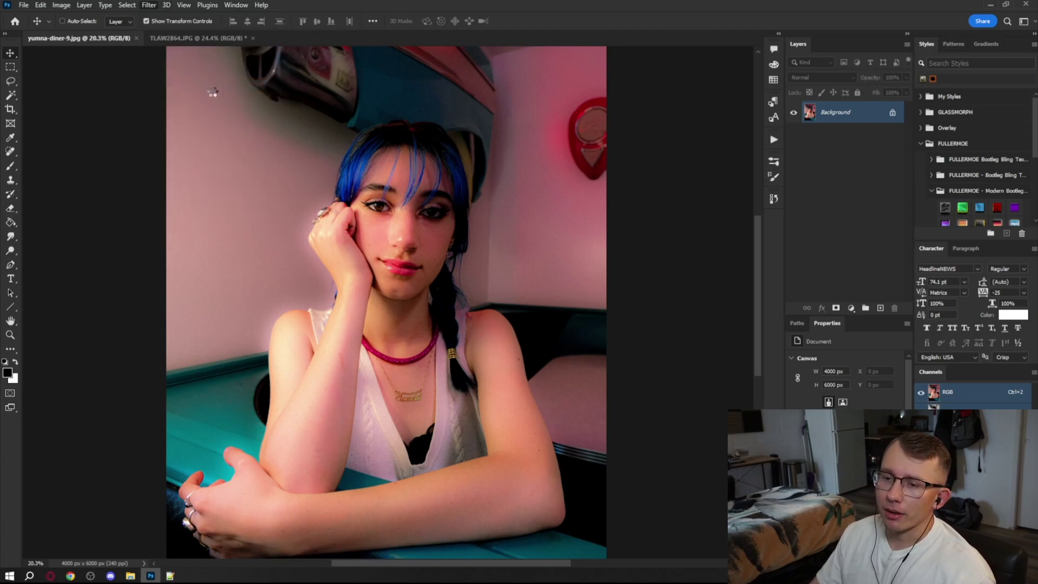
{"action": "key", "text": "Return"}
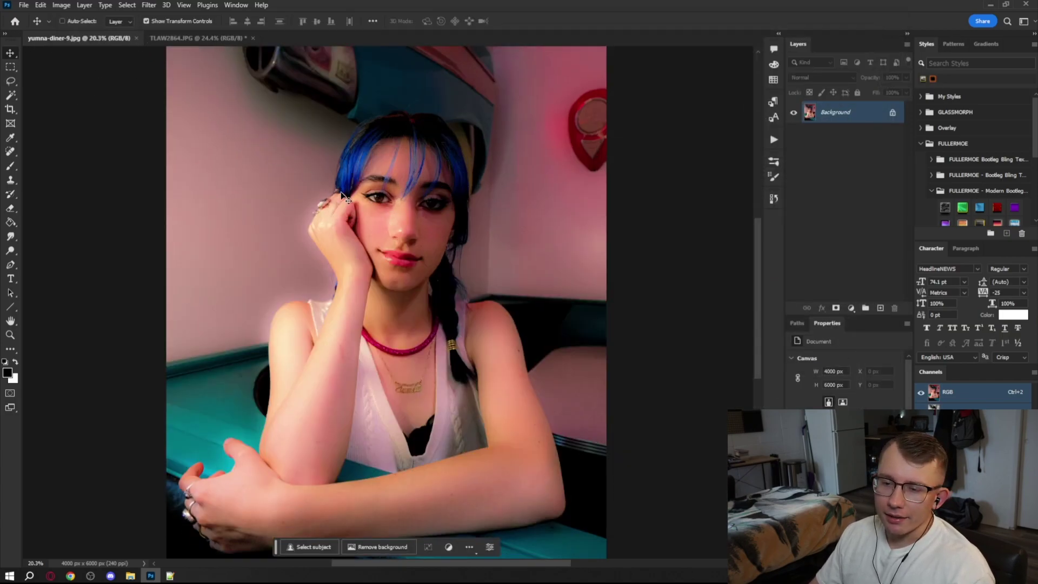
Step: Switch to the TLAW2864.JPG document and view the whole portrait
{"action": "left_click", "coordinate": [196, 38]}
{"action": "scroll", "coordinate": [254, 224], "scroll_direction": "down", "scroll_amount": 1}
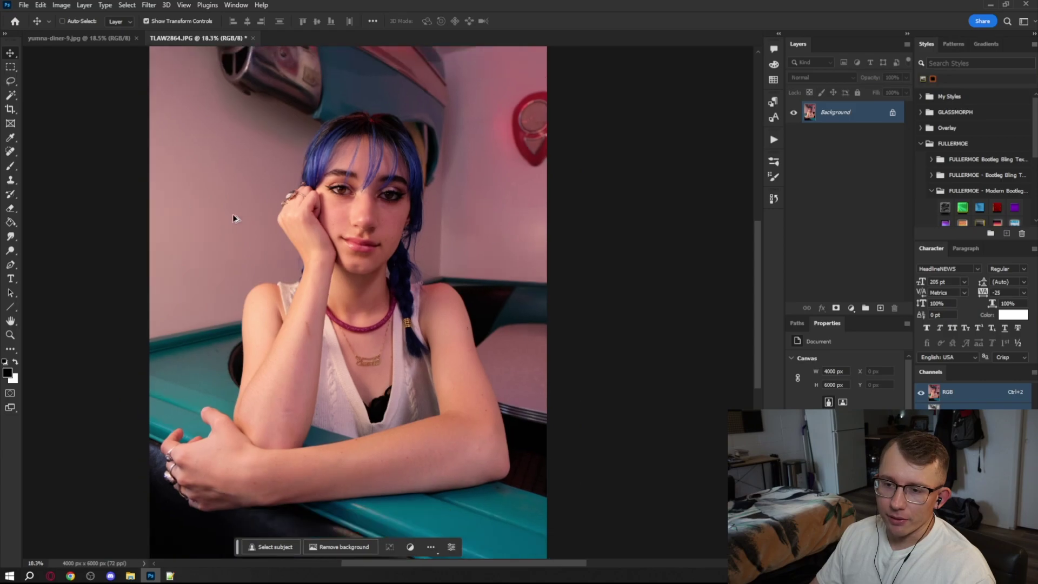
Step: Compare the yumna-diner-9.jpg and TLAW2864.JPG portraits by alternating between them at a matching zoom level
{"action": "left_click", "coordinate": [86, 39]}
{"action": "left_click", "coordinate": [231, 39]}
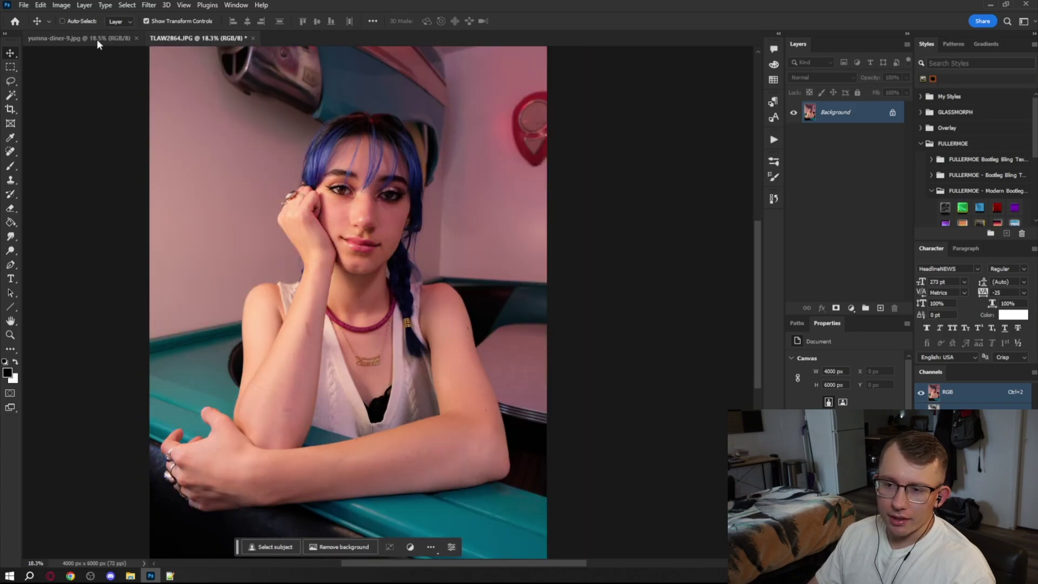
{"action": "left_click", "coordinate": [96, 39]}
{"action": "scroll", "coordinate": [238, 260], "scroll_direction": "down", "scroll_amount": 2}
{"action": "scroll", "coordinate": [238, 259], "scroll_direction": "up", "scroll_amount": 1}
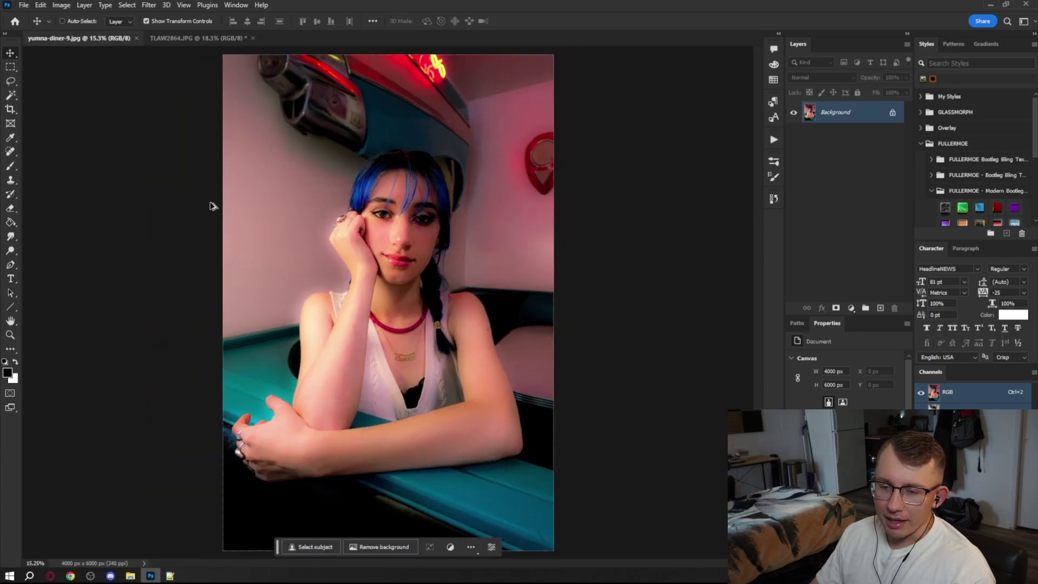
{"action": "left_click", "coordinate": [196, 38]}
{"action": "scroll", "coordinate": [232, 236], "scroll_direction": "down", "scroll_amount": 2}
{"action": "left_click", "coordinate": [81, 38]}
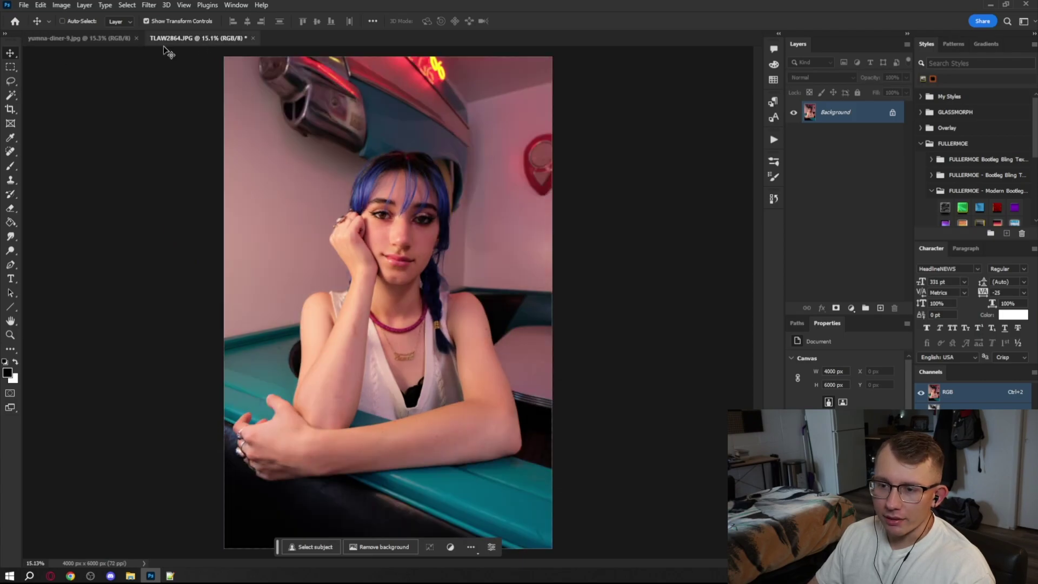
{"action": "left_click", "coordinate": [195, 39]}
{"action": "left_click", "coordinate": [112, 37]}
{"action": "left_click", "coordinate": [194, 37]}
{"action": "left_click", "coordinate": [73, 39]}
{"action": "left_click", "coordinate": [197, 37]}
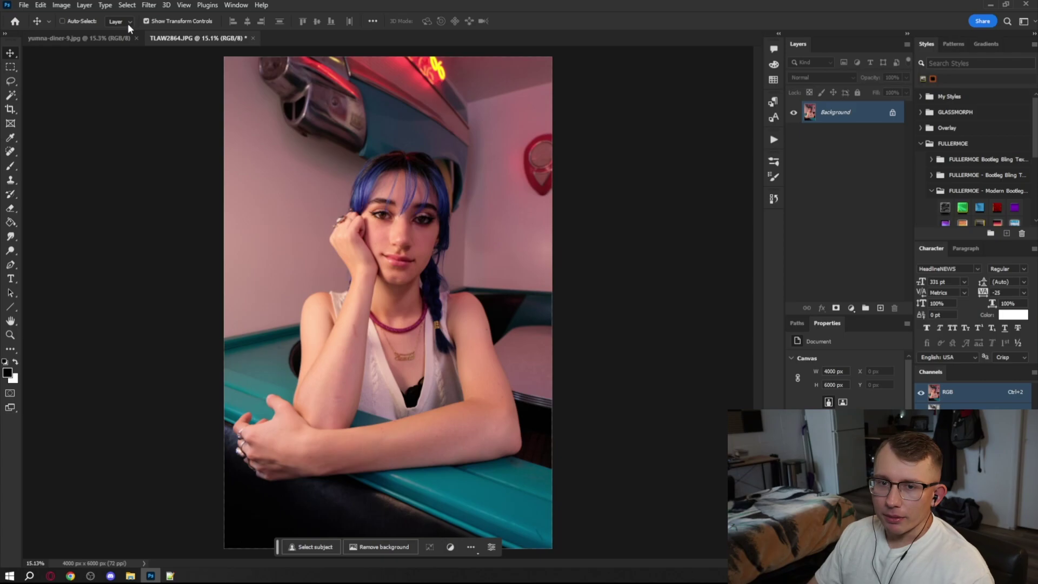
Step: Close yumna-diner-9.jpg and open the Camera Raw Filter presets for TLAW2864.JPG
{"action": "left_click", "coordinate": [136, 38]}
{"action": "left_click", "coordinate": [148, 5]}
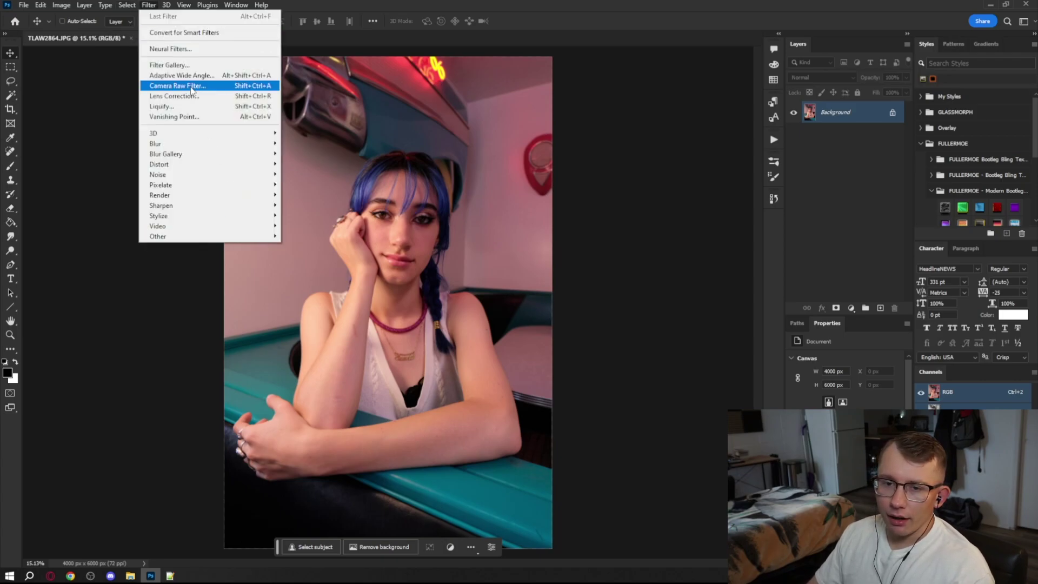
{"action": "left_click", "coordinate": [217, 86]}
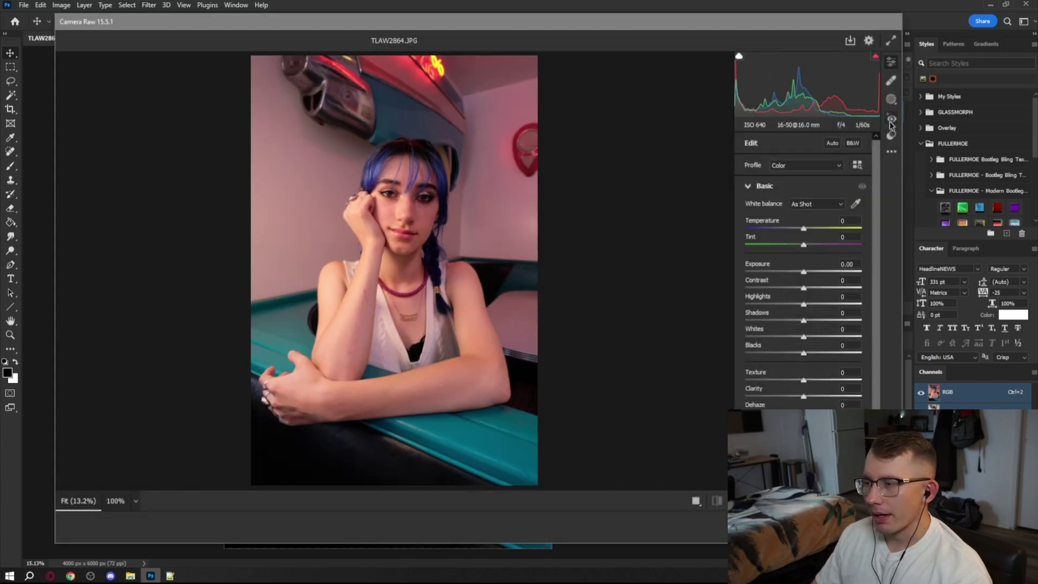
{"action": "left_click", "coordinate": [891, 137]}
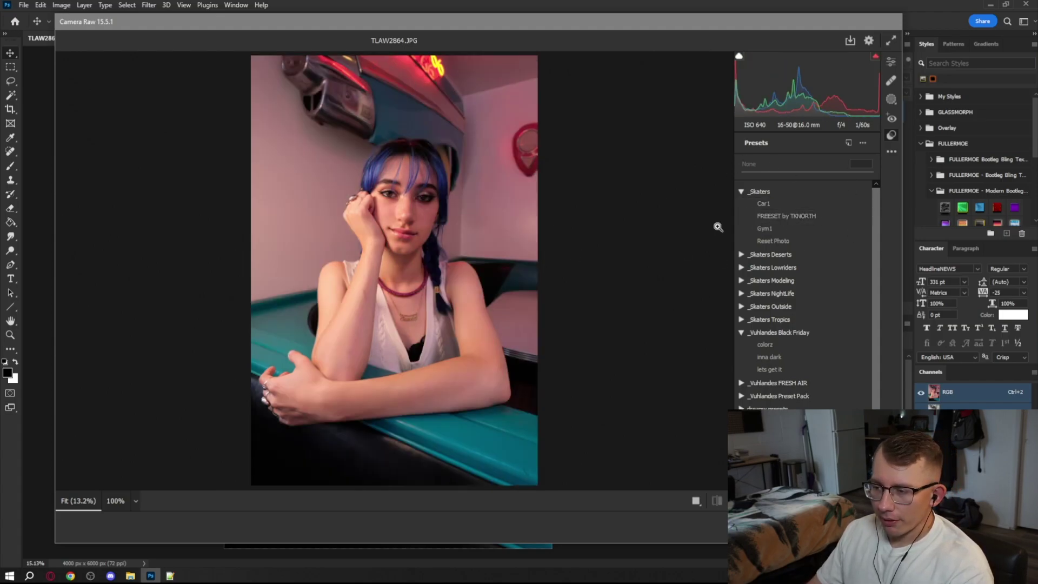
Step: Tidy the expanded preset groups and preview the presets in _Vuhlandes FRESH AIR and _Vuhlandes Preset Pack
{"action": "left_click", "coordinate": [741, 192]}
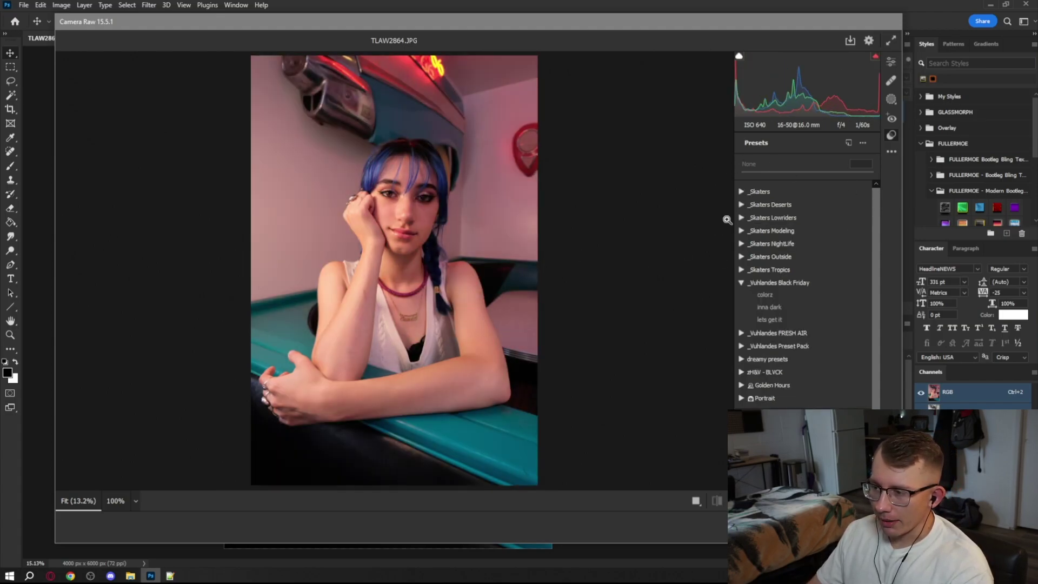
{"action": "left_click", "coordinate": [742, 283]}
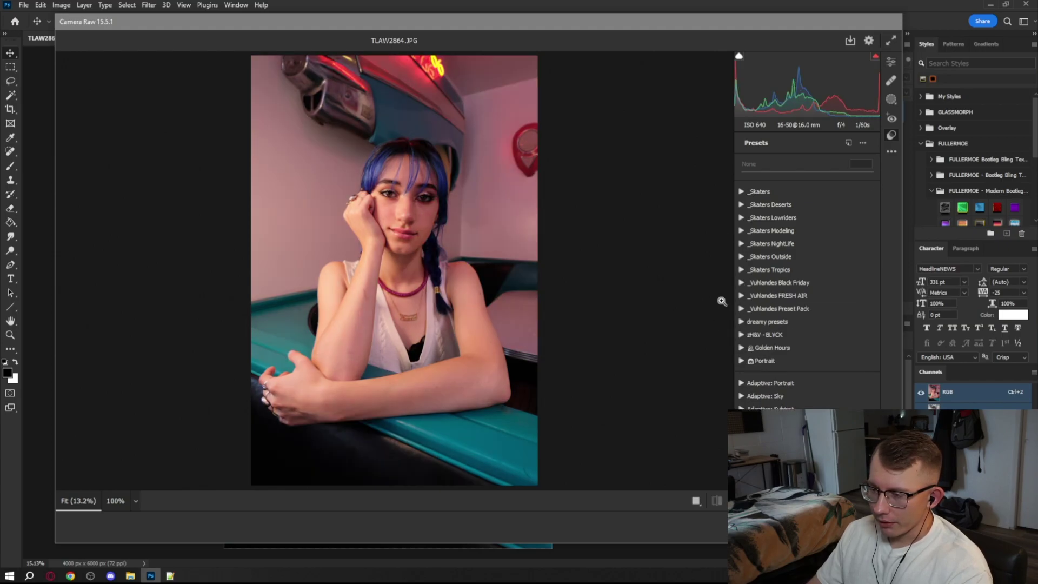
{"action": "left_click", "coordinate": [742, 296]}
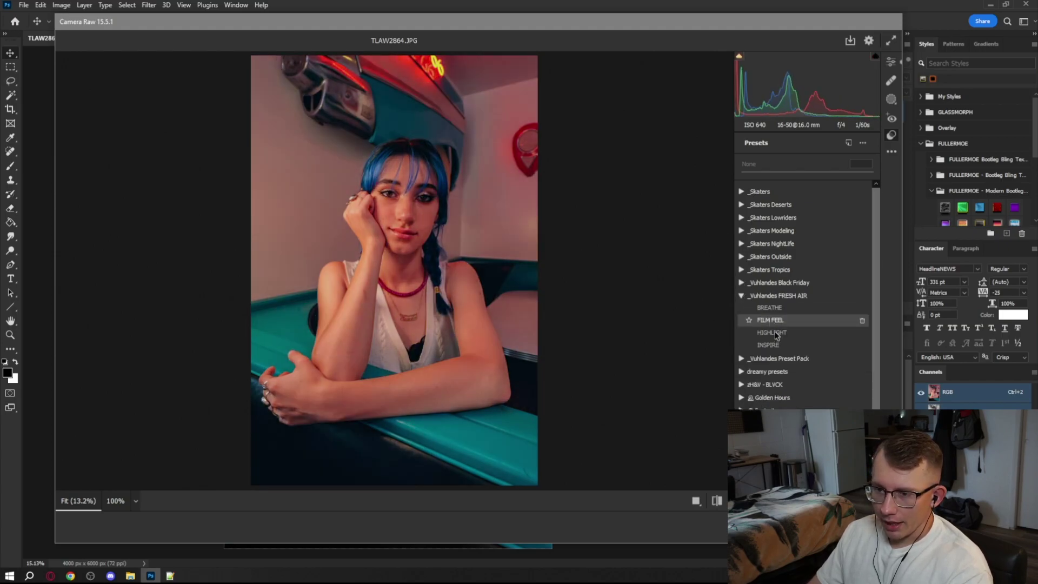
{"action": "left_click", "coordinate": [742, 296]}
{"action": "left_click", "coordinate": [742, 309]}
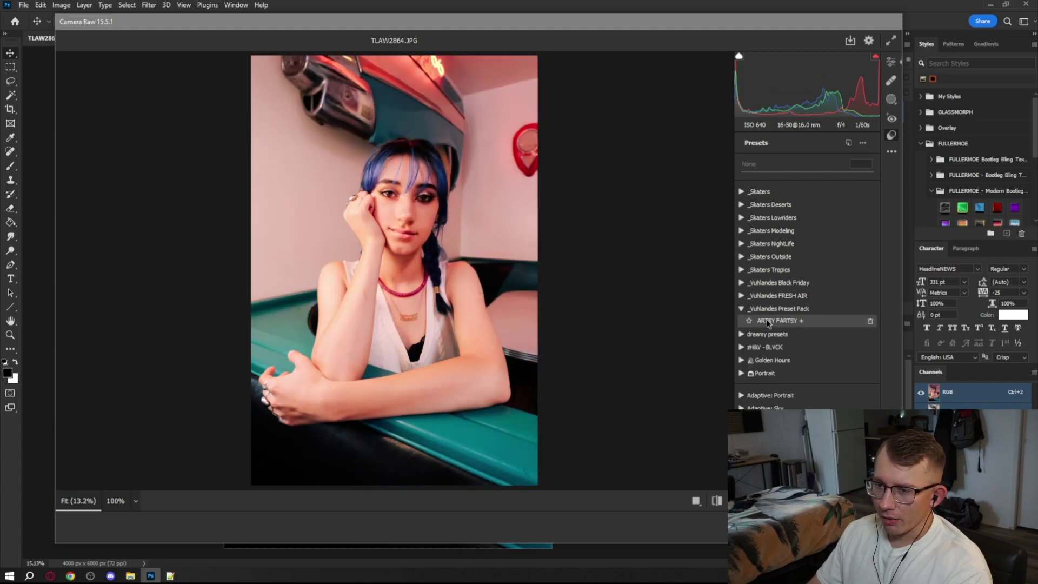
{"action": "left_click", "coordinate": [742, 309]}
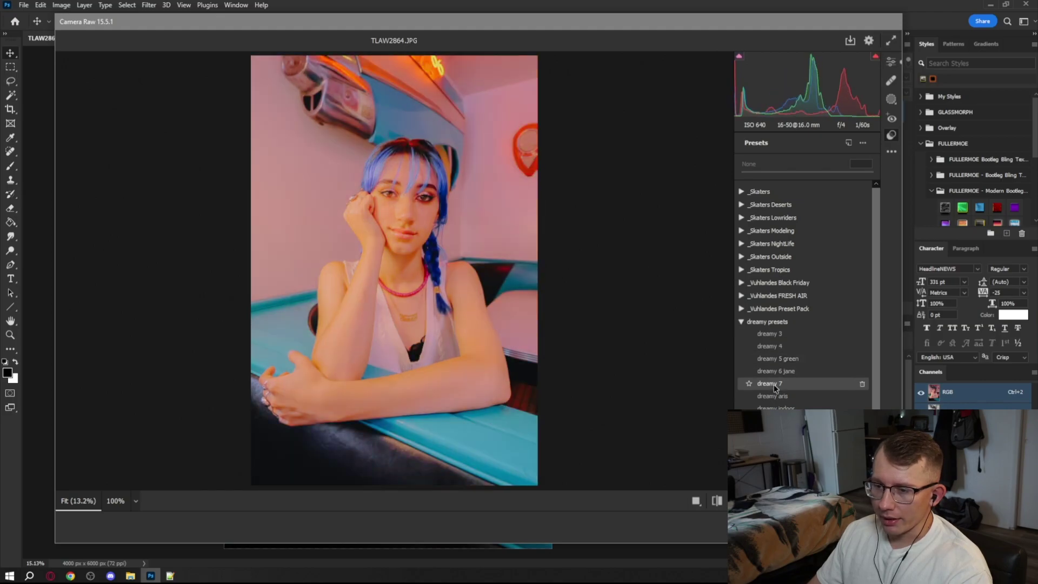
Step: Apply the dreamy indoor preset to the portrait, adjust its strength, and return to the edit settings
{"action": "left_click", "coordinate": [776, 408]}
{"action": "left_click_drag", "start_coordinate": [871, 172], "coordinate": [795, 172]}
{"action": "key", "text": "e"}
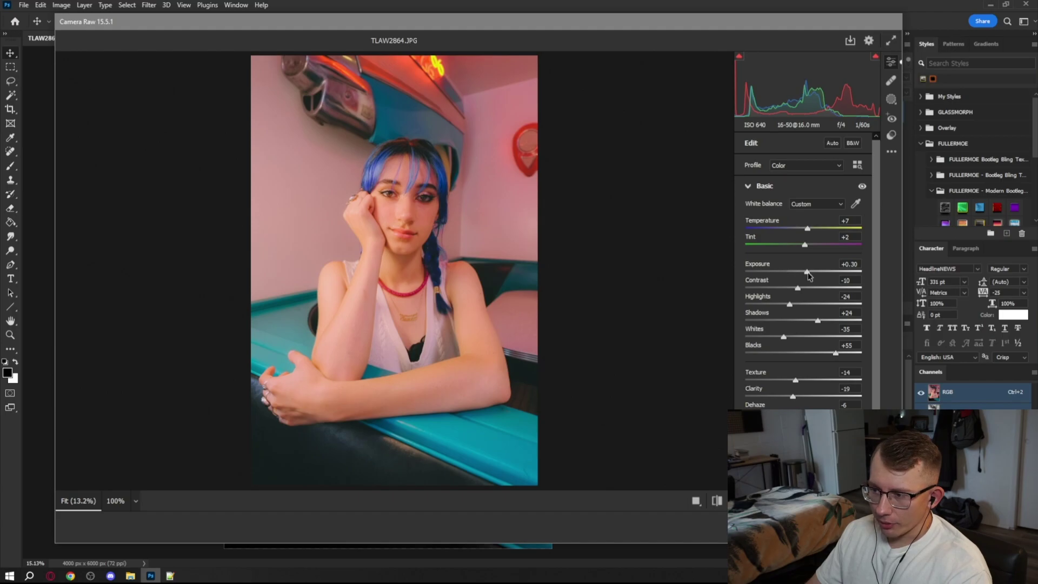
Step: Set Exposure to +0.39, Temperature to +4, Tint to -2, Highlights to -7 and Shadows to -32
{"action": "left_click_drag", "start_coordinate": [809, 274], "coordinate": [805, 273]}
{"action": "key", "text": "ctrl+z"}
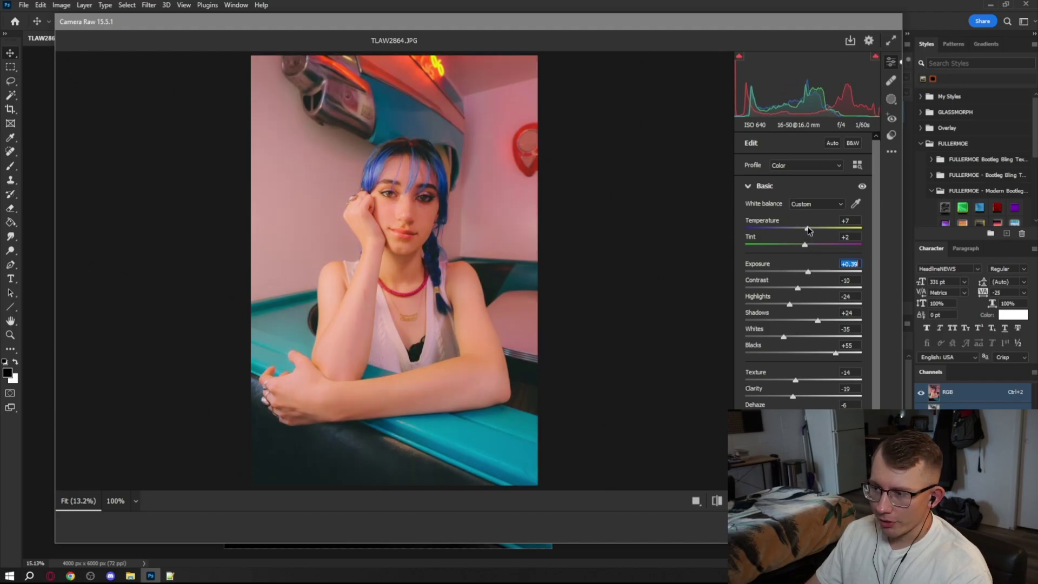
{"action": "left_click_drag", "start_coordinate": [805, 244], "coordinate": [805, 229]}
{"action": "mouse_move", "coordinate": [789, 304]}
{"action": "left_mouse_down"}
{"action": "mouse_move", "coordinate": [776, 305]}
{"action": "mouse_move", "coordinate": [786, 321]}
{"action": "mouse_move", "coordinate": [800, 304]}
{"action": "left_mouse_up"}
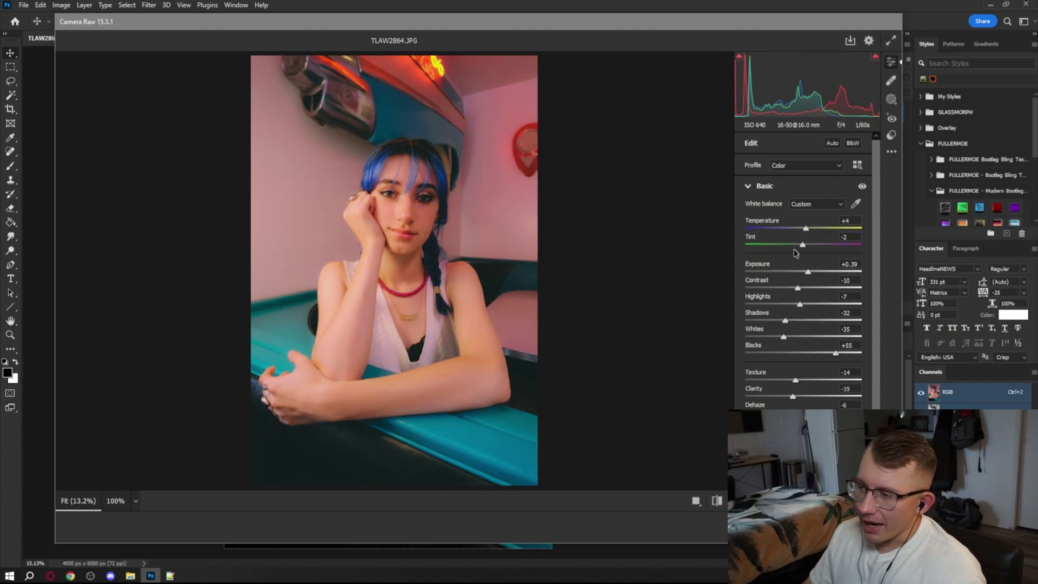
Step: Preview the dreamy presets again and examine the options for creating, managing and importing presets
{"action": "left_click", "coordinate": [892, 134]}
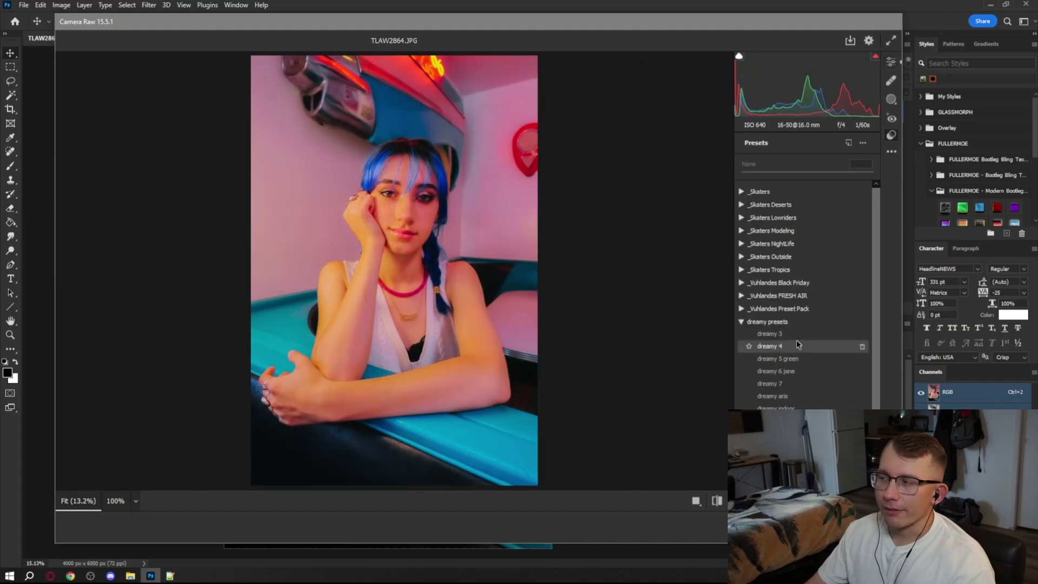
{"action": "left_click", "coordinate": [864, 142]}
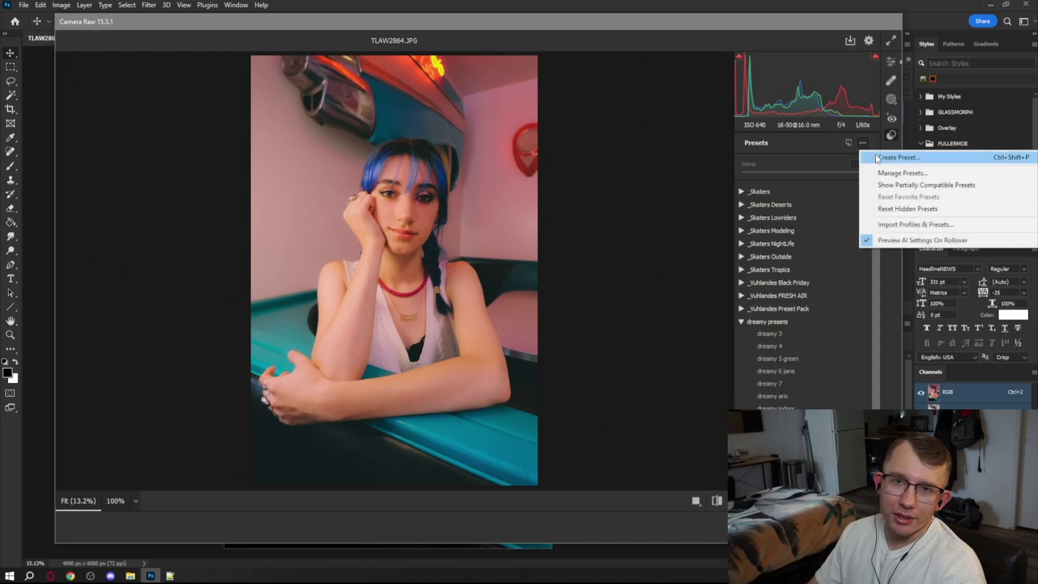
{"action": "left_click", "coordinate": [817, 167]}
{"action": "left_click", "coordinate": [863, 143]}
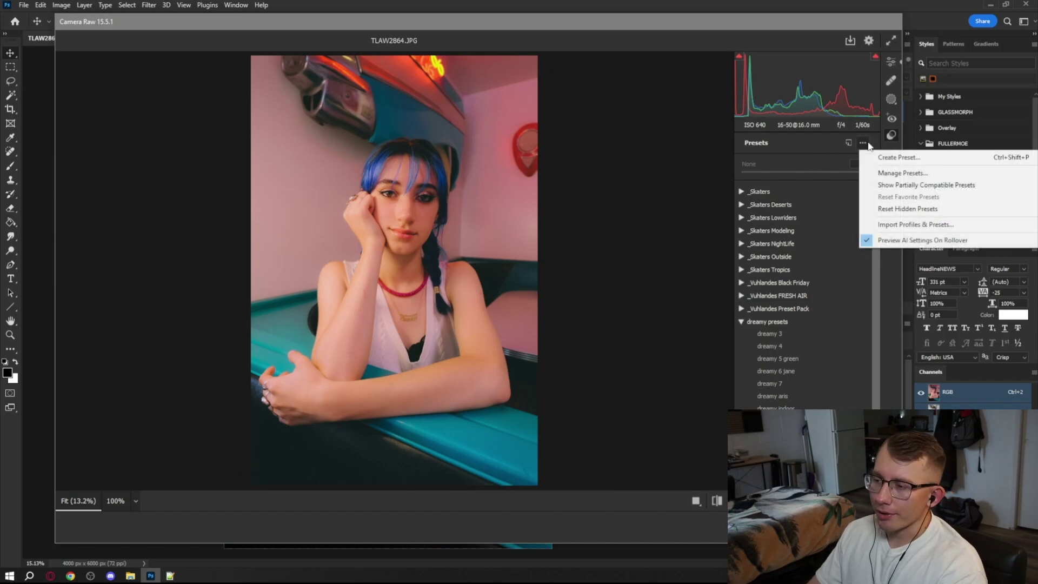
{"action": "left_click", "coordinate": [820, 162]}
Step: Reposition the Camera Raw window and apply the adjustments to the portrait
{"action": "left_click_drag", "start_coordinate": [787, 17], "coordinate": [580, 39]}
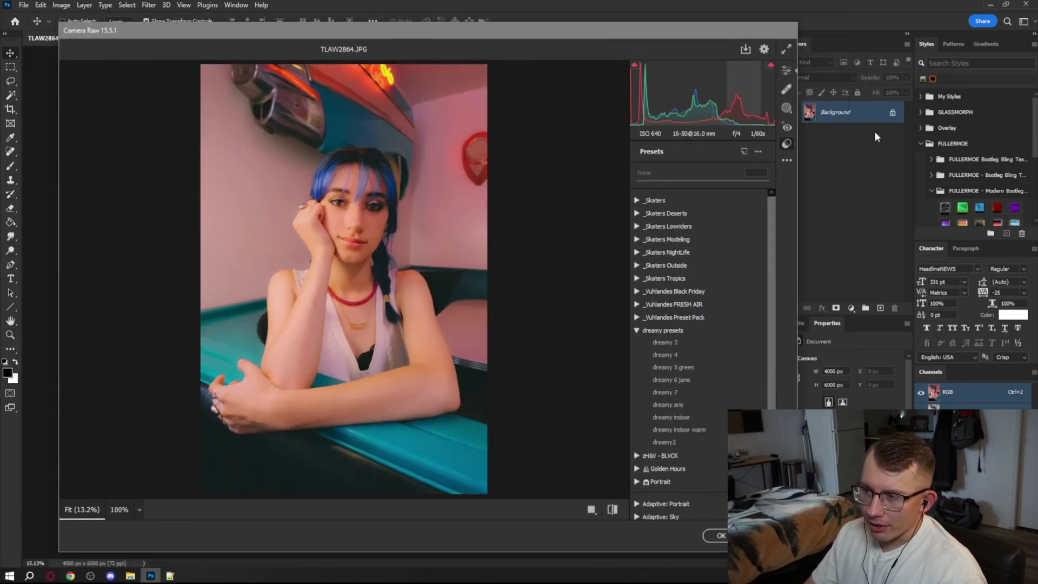
{"action": "left_click", "coordinate": [720, 536]}
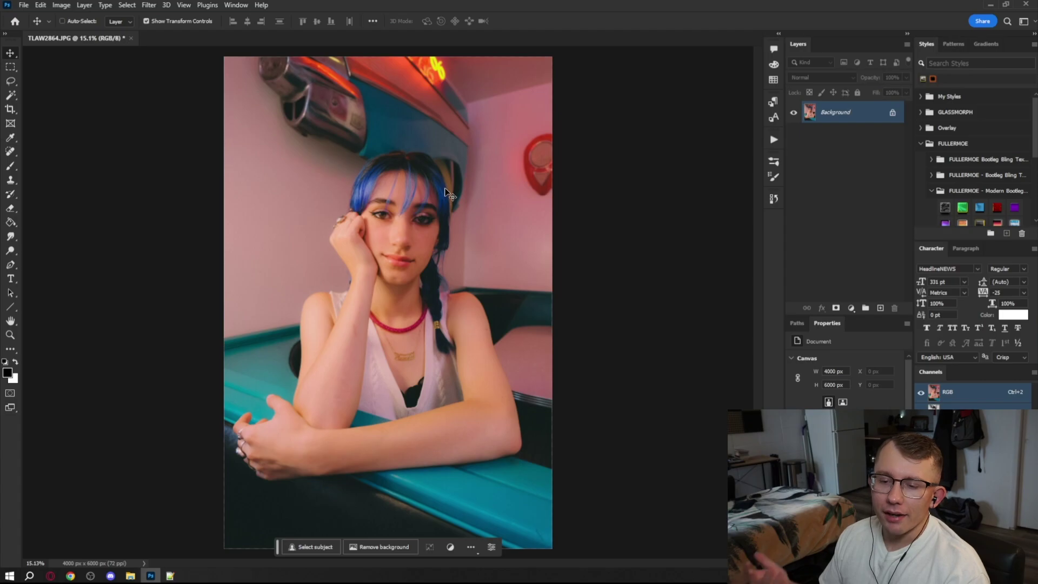
Step: Undo the Camera Raw adjustments and reapply them to the portrait as the last-used filter
{"action": "key", "text": "ctrl+z"}
{"action": "left_click", "coordinate": [148, 6]}
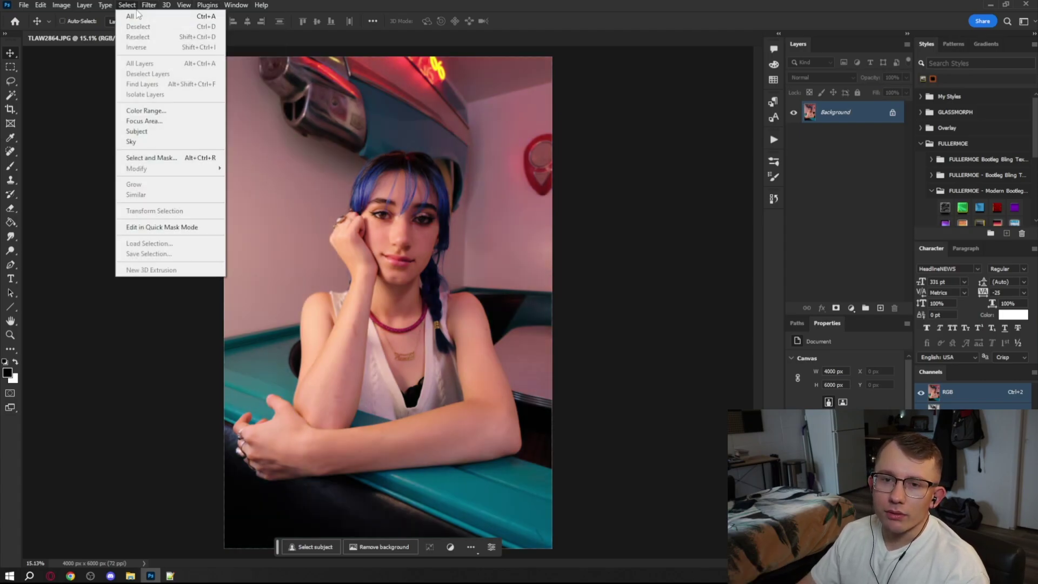
{"action": "left_click", "coordinate": [169, 16]}
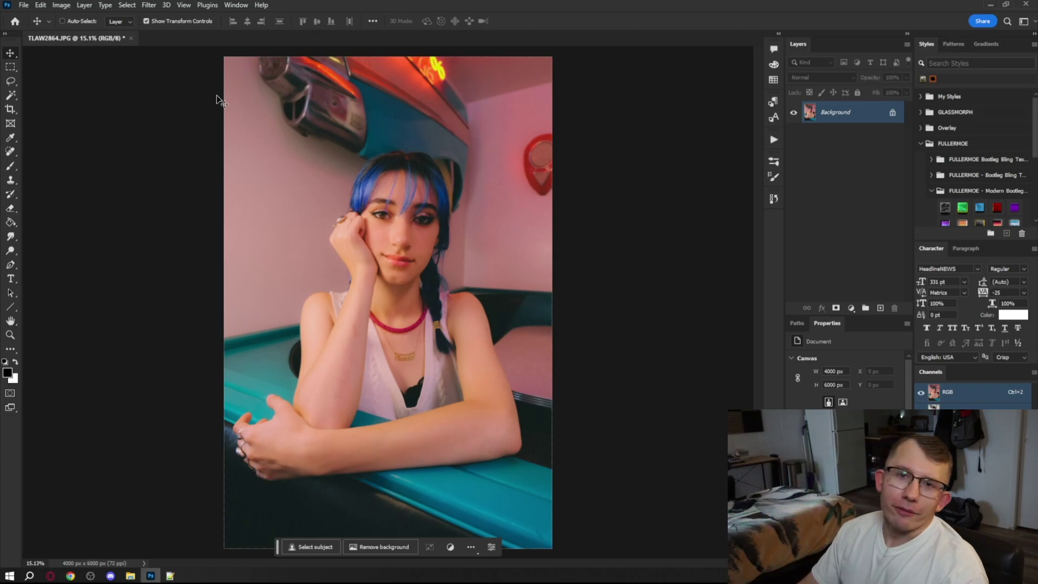
{"action": "left_click", "coordinate": [156, 4]}
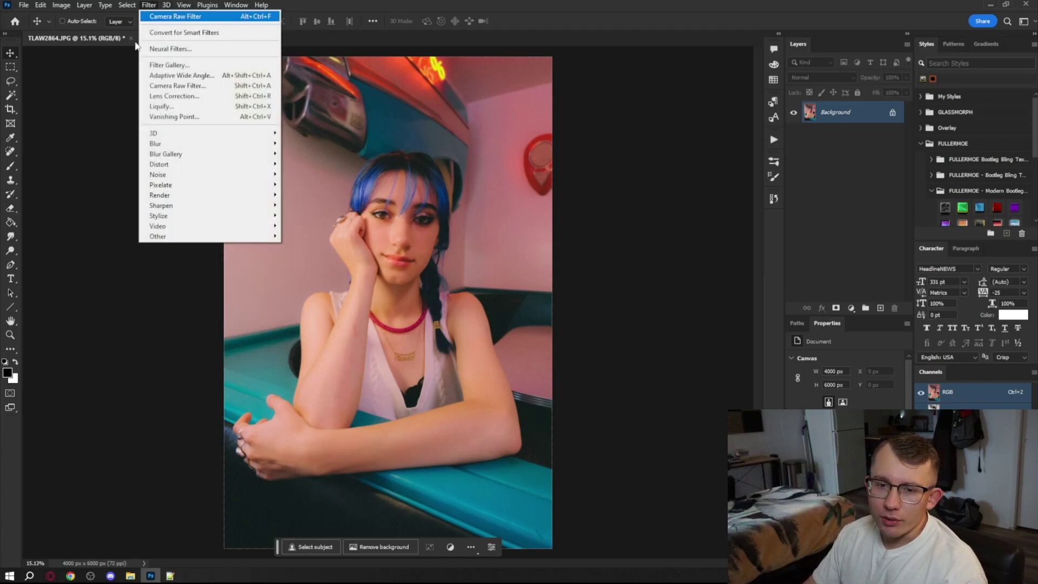
{"action": "left_click", "coordinate": [178, 65]}
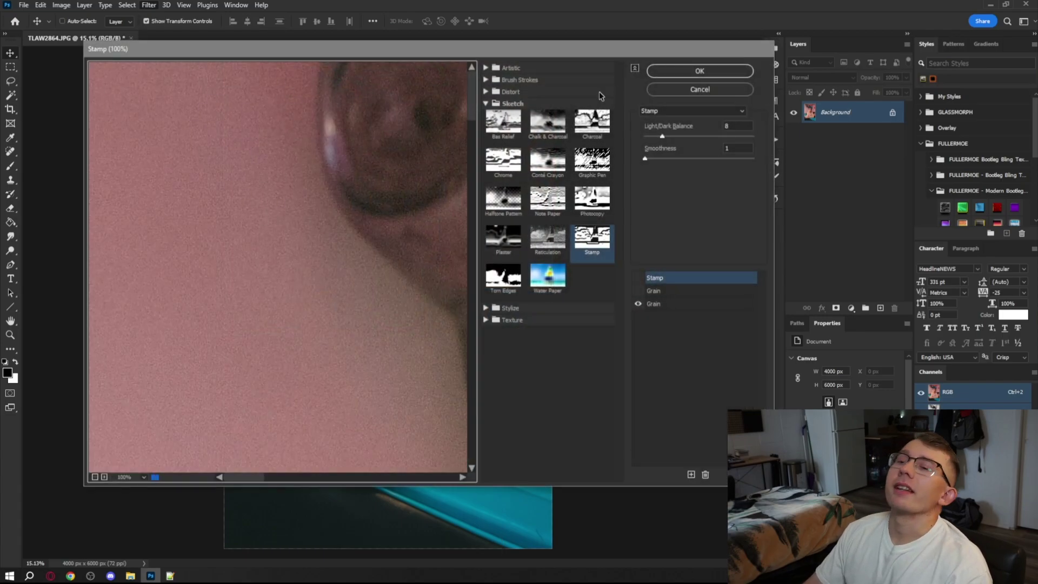
{"action": "left_click", "coordinate": [737, 89]}
Step: Reopen the Camera Raw Filter on the portrait and apply the lets get it preset at an amount of 48
{"action": "left_click", "coordinate": [149, 5]}
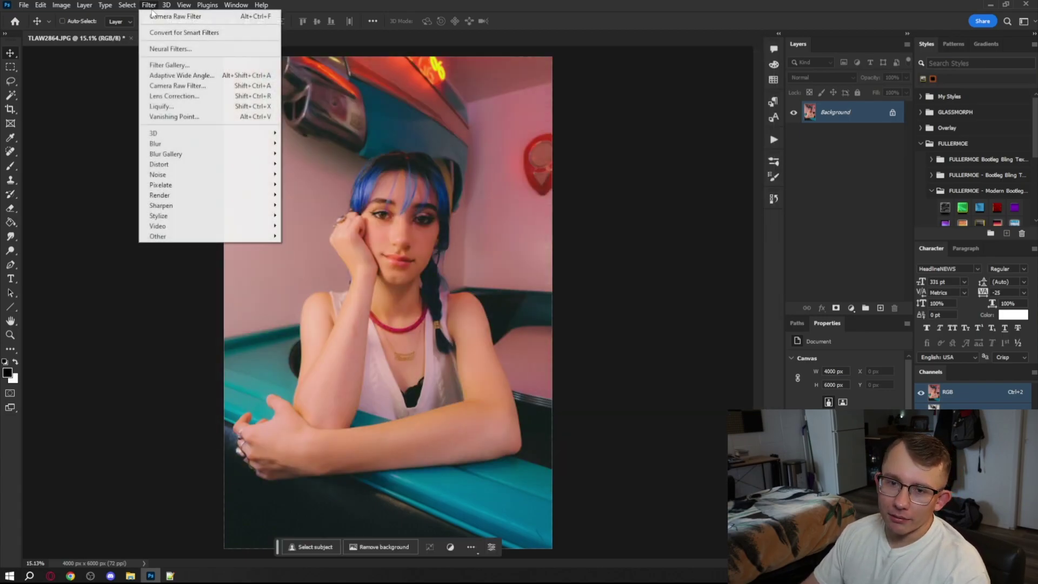
{"action": "left_click", "coordinate": [162, 85]}
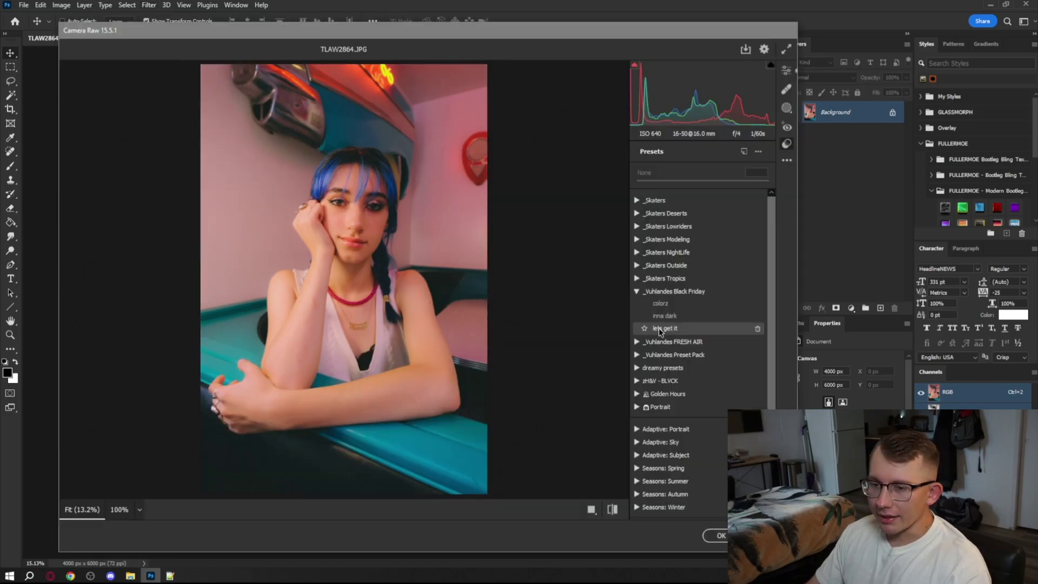
{"action": "left_click", "coordinate": [660, 330]}
{"action": "left_click_drag", "start_coordinate": [703, 181], "coordinate": [669, 182]}
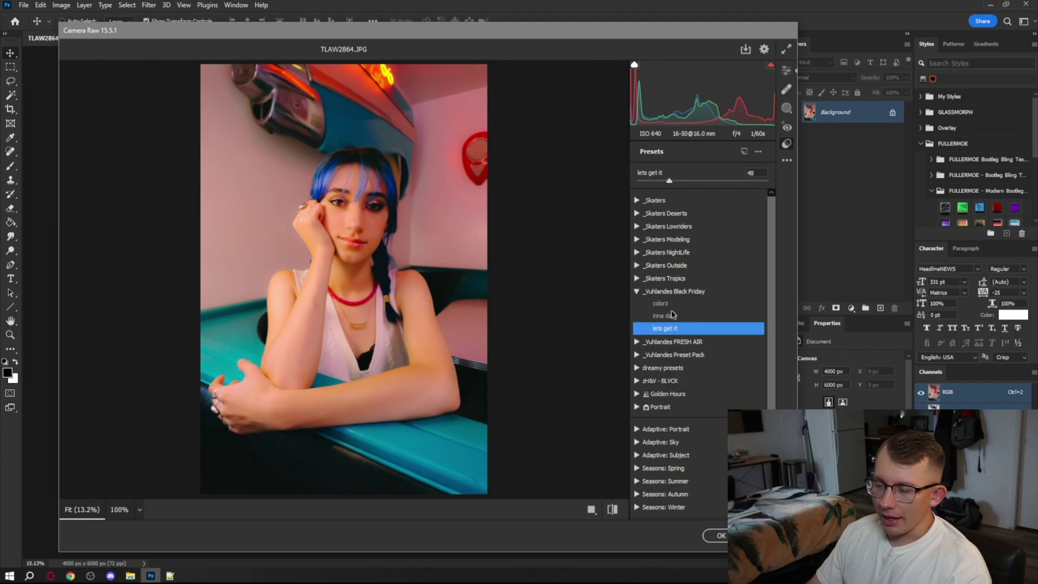
{"action": "left_click", "coordinate": [720, 535]}
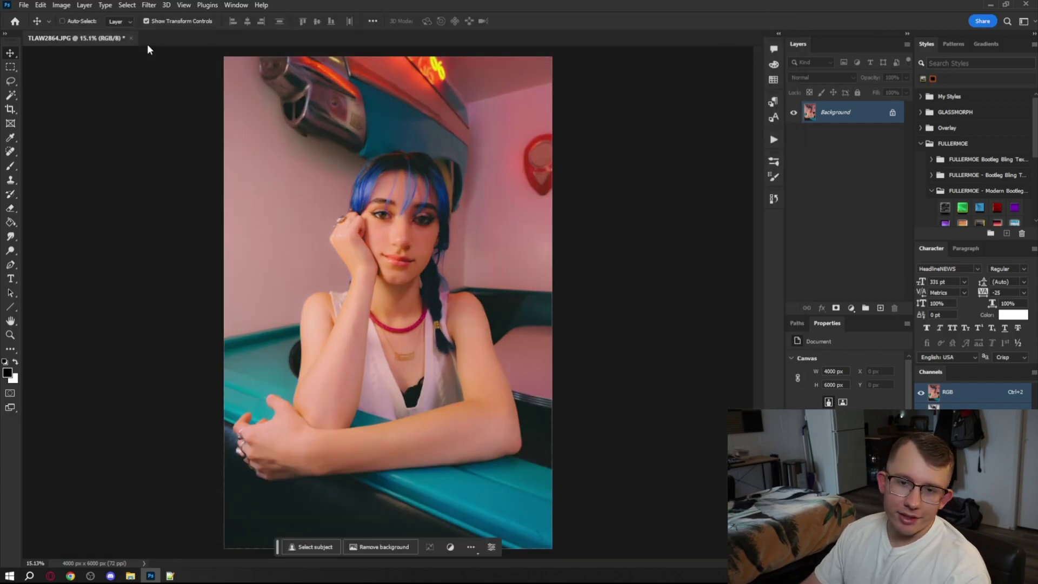
Step: Close TLAW2864.JPG without saving the changes
{"action": "left_click", "coordinate": [131, 38]}
{"action": "left_click", "coordinate": [520, 212]}
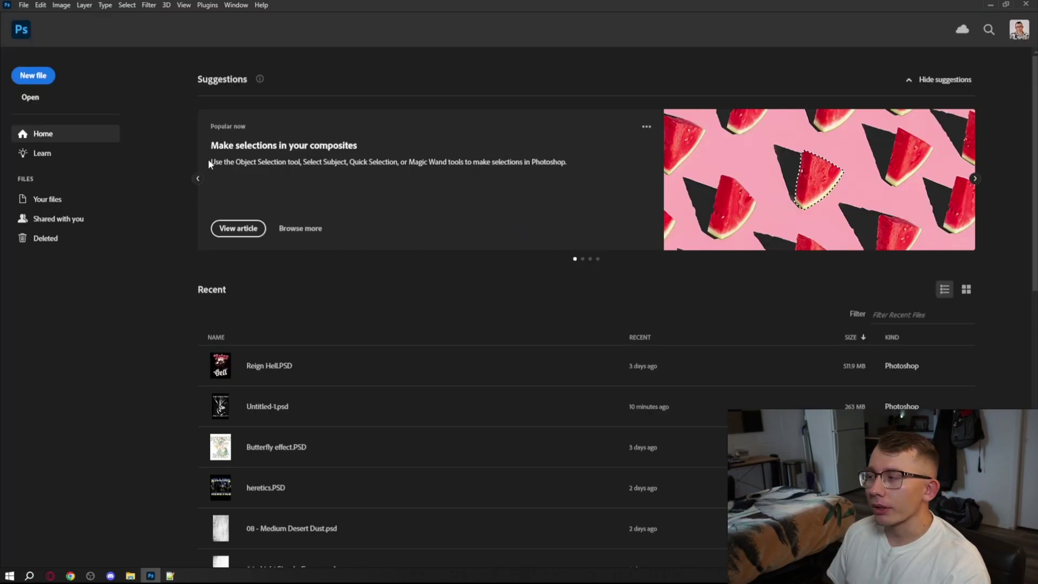